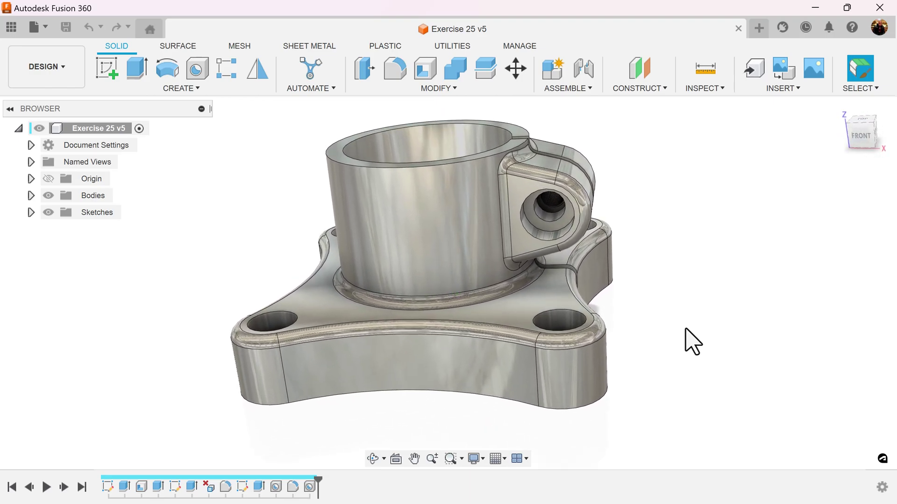
Step: Start a blank design with a new Component1, switch to the top view, and begin a sketch
left_click(760, 29)
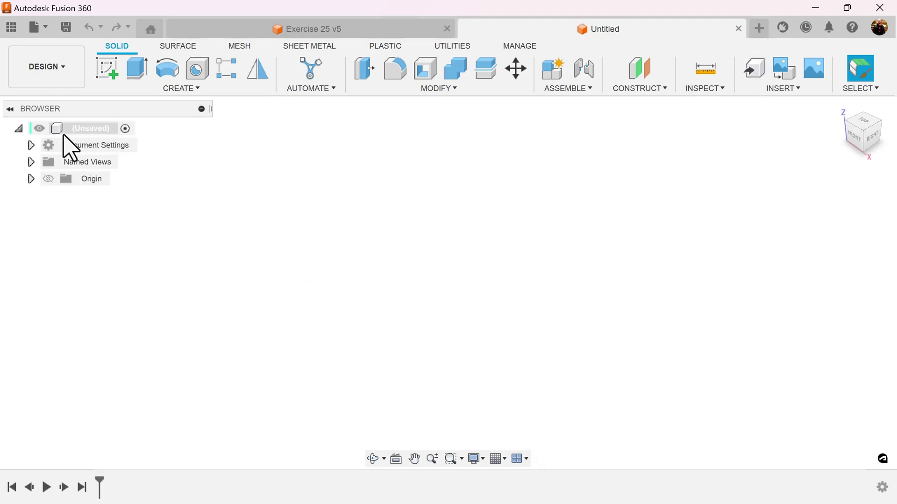
right_click(106, 138)
left_click(120, 137)
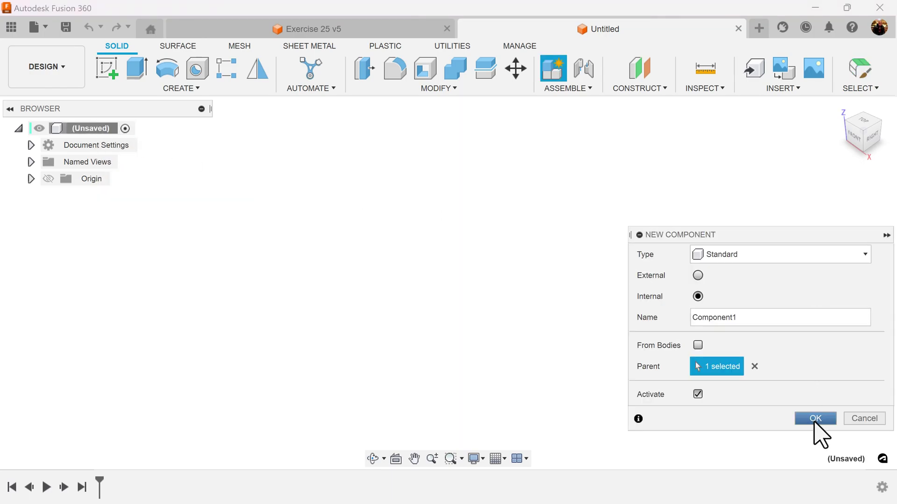
left_click(816, 421)
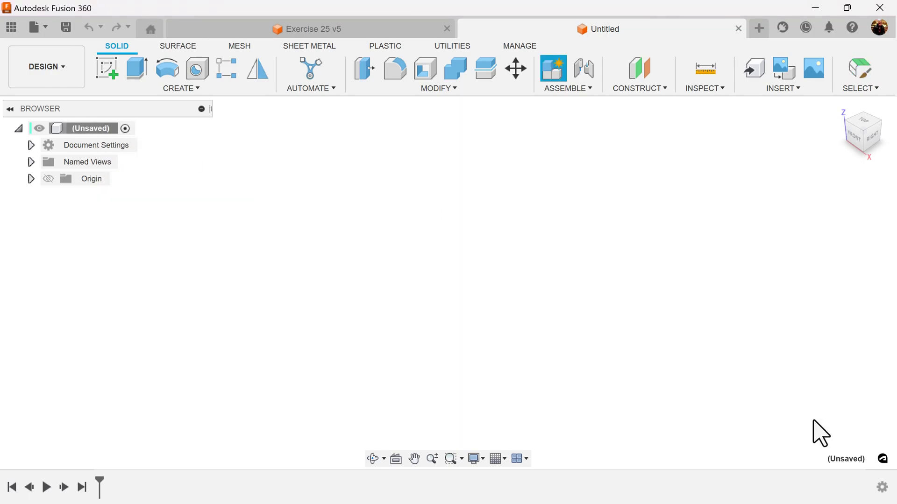
left_click(862, 122)
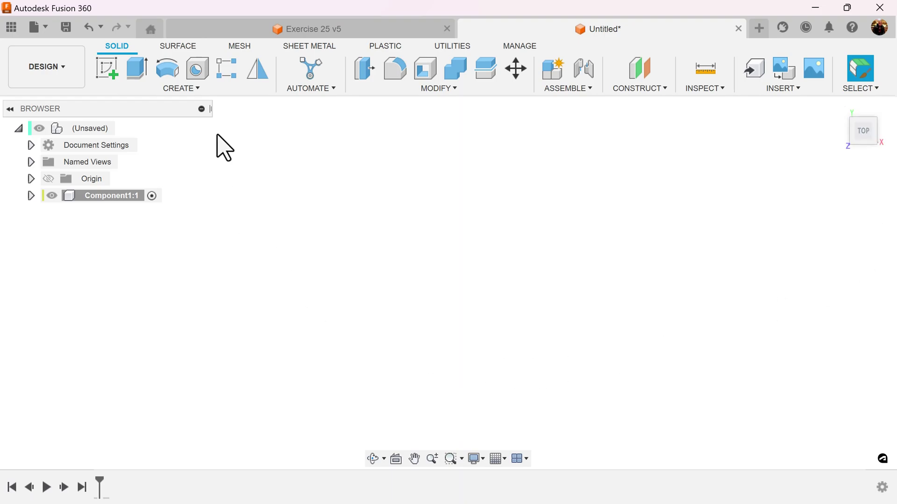
left_click(114, 76)
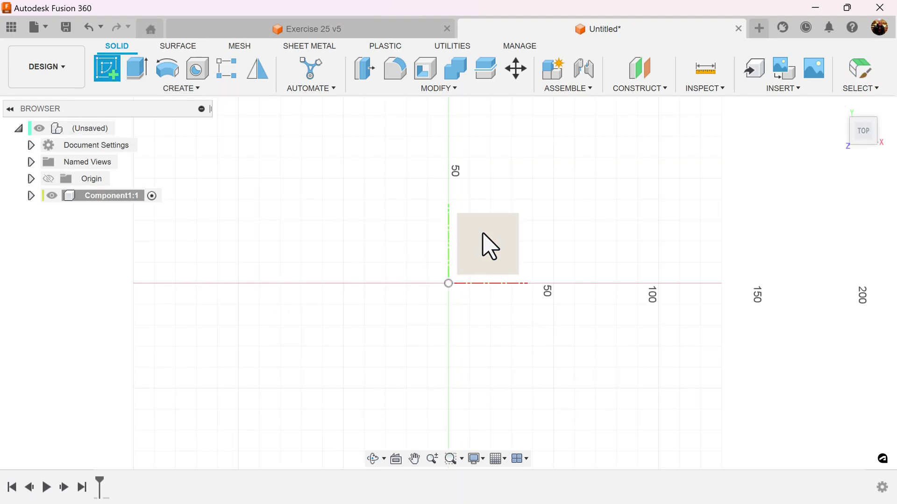
Step: On the XY plane, draw an 80 × 80 mm construction centre rectangle at the origin
left_click(485, 244)
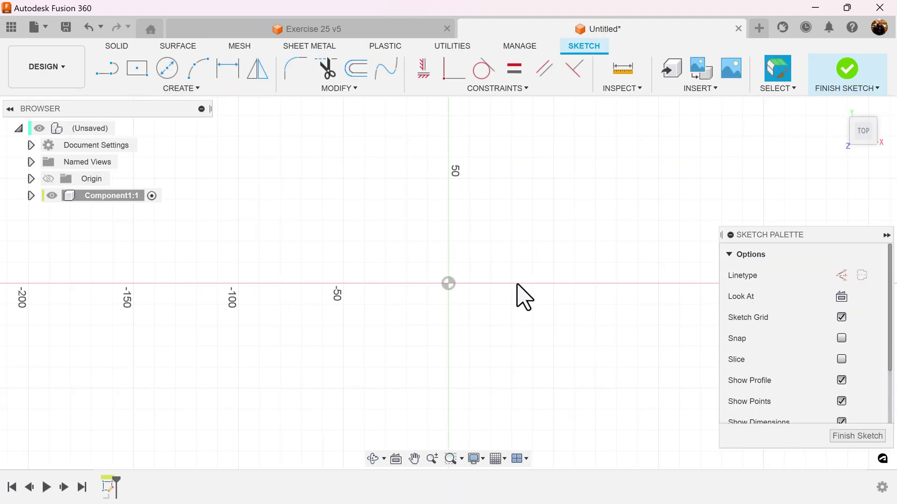
middle_click_drag(516, 284, 482, 280)
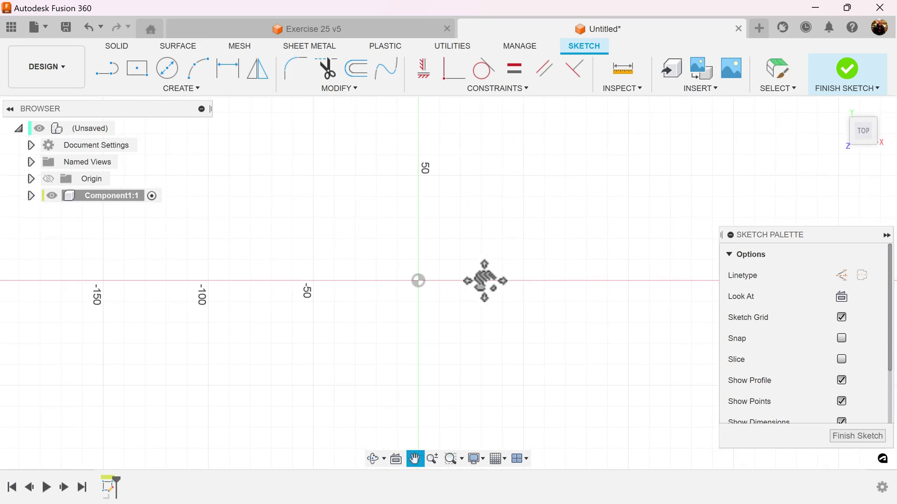
left_click(136, 70)
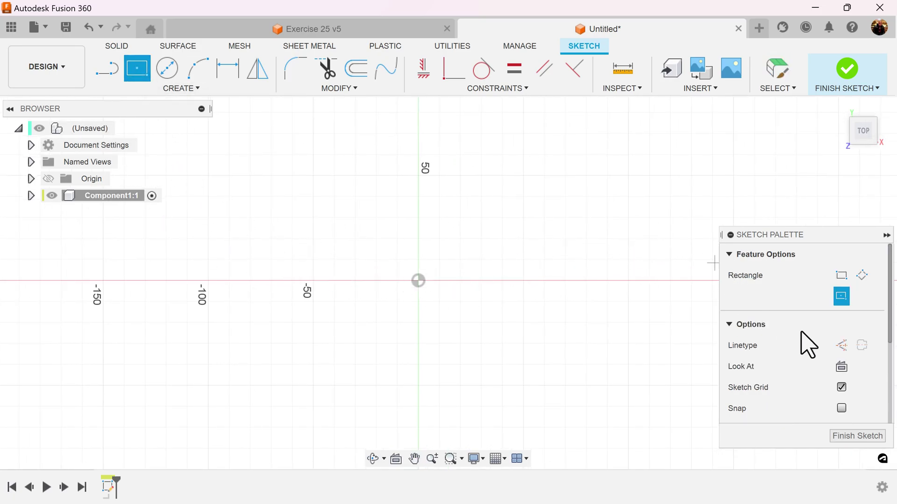
left_click(842, 348)
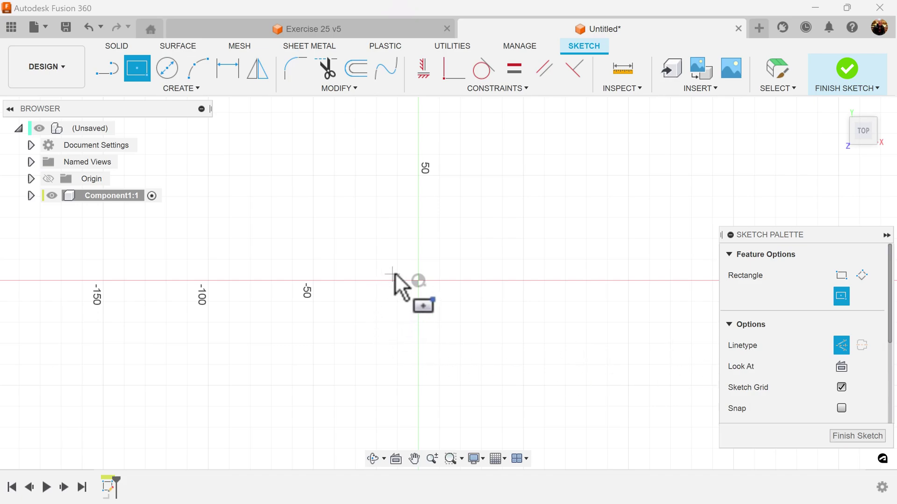
left_click(418, 280)
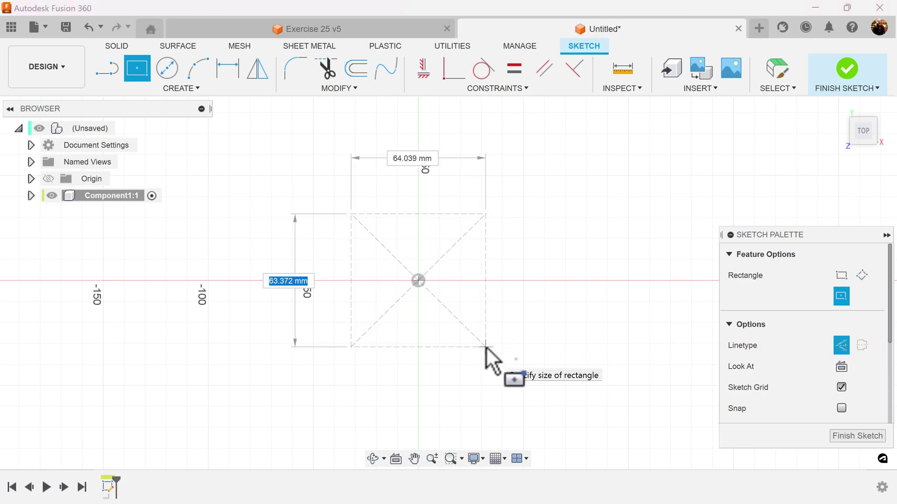
type("80")
key("Tab")
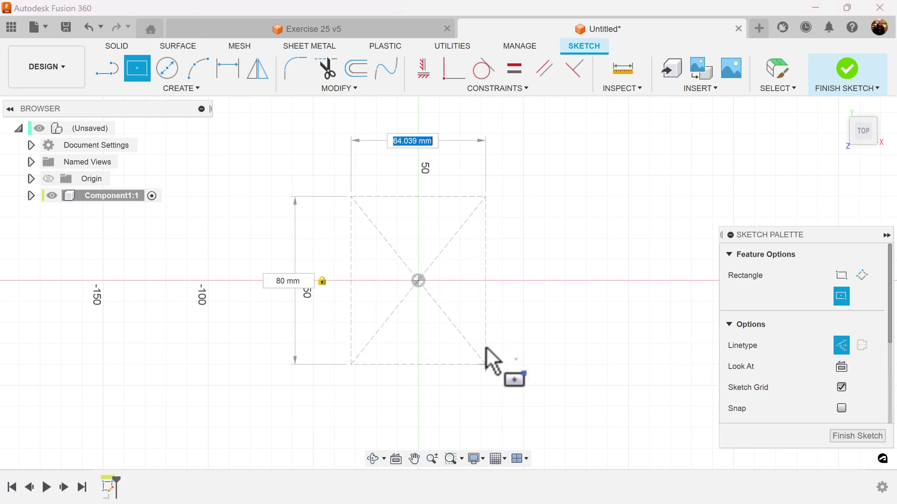
key("Return")
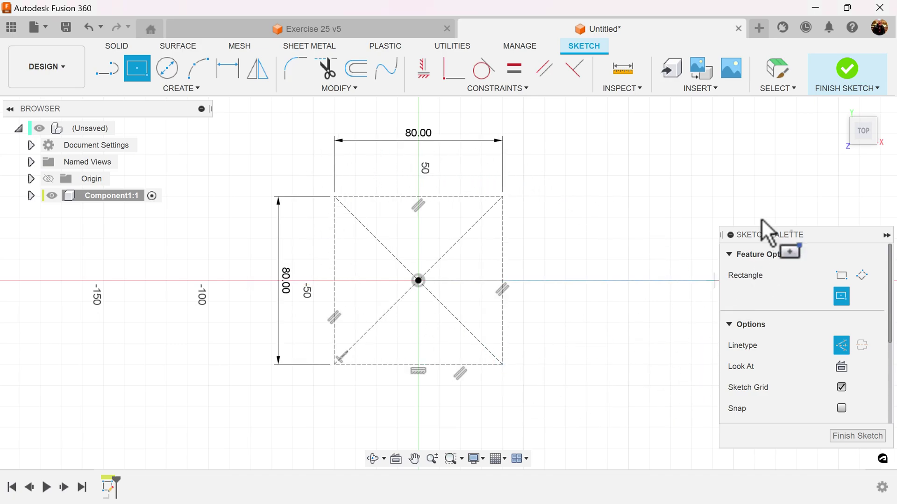
Step: Draw a circle on the square's top-left corner and dimension it to radius 12 mm
left_click(167, 69)
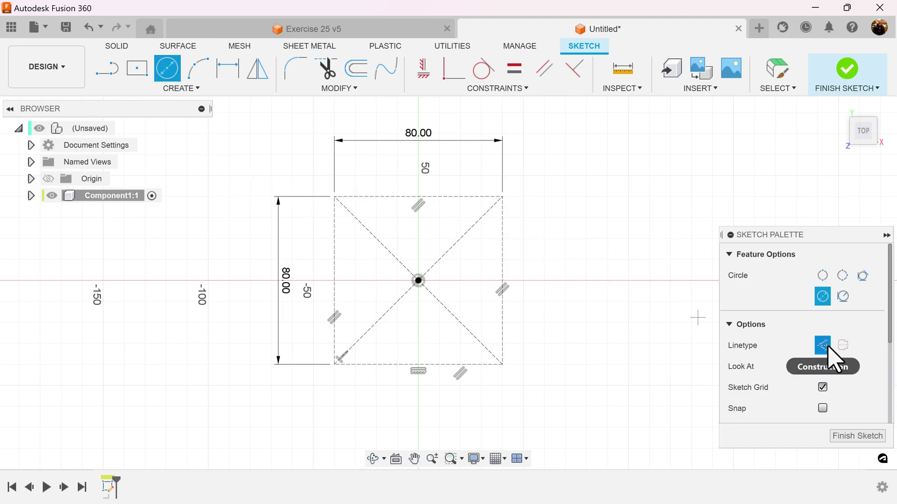
left_click(335, 196)
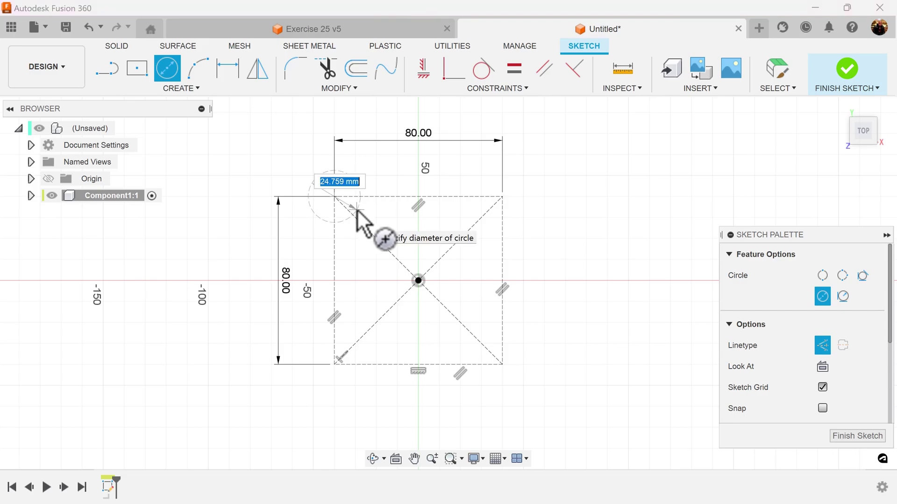
left_click(366, 191)
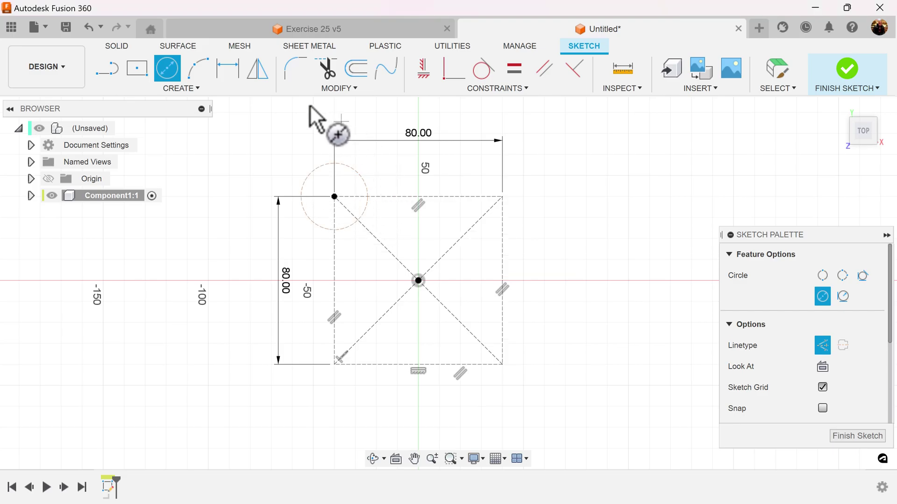
left_click(228, 70)
left_click(365, 183)
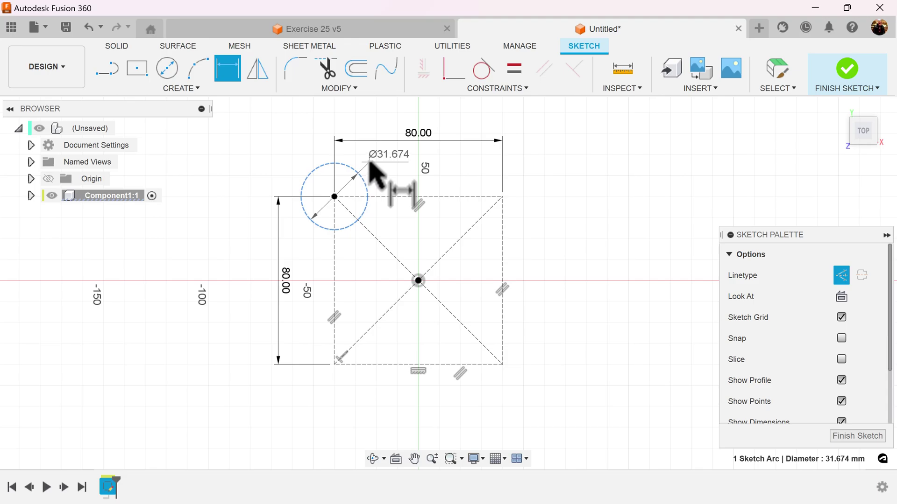
right_click(370, 164)
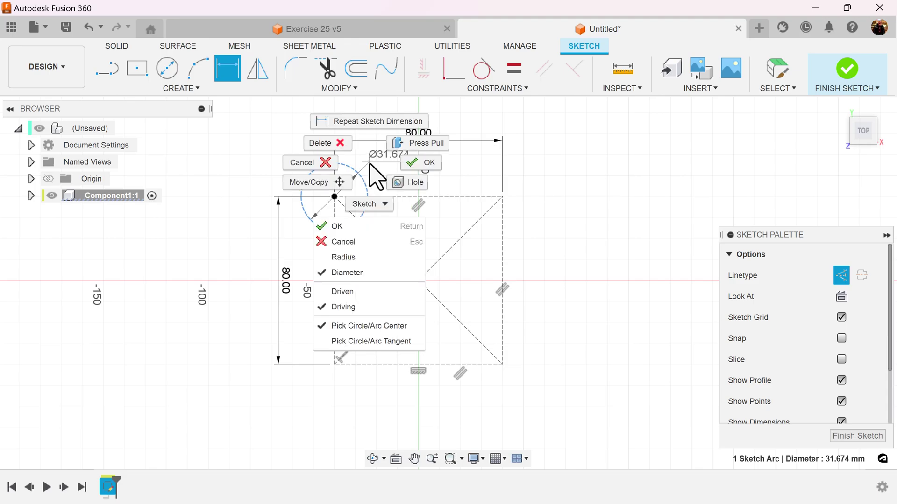
left_click(366, 257)
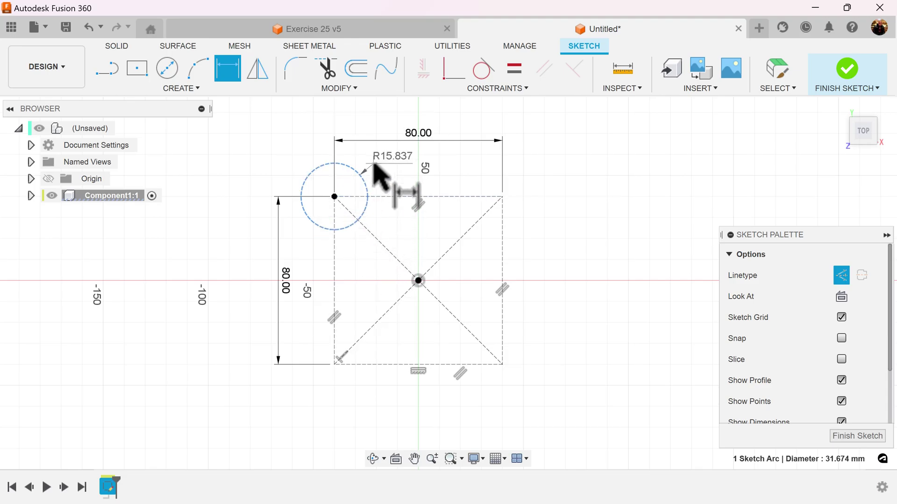
left_click(375, 163)
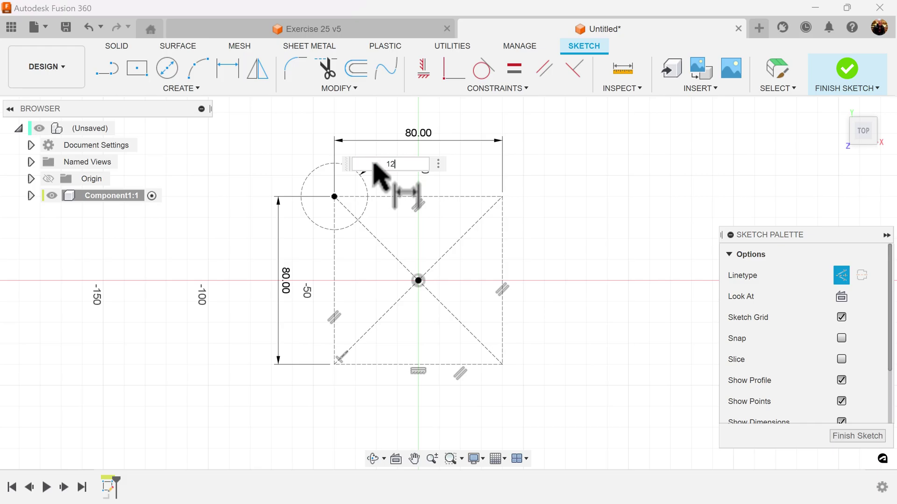
key("Return")
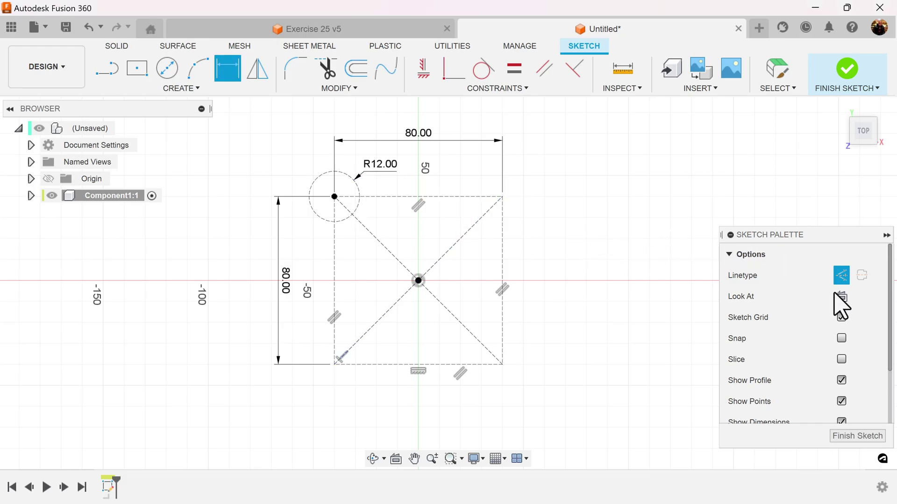
Step: Add a concentric Ø14 mm circle at the same corner and move its label clear
left_click(167, 71)
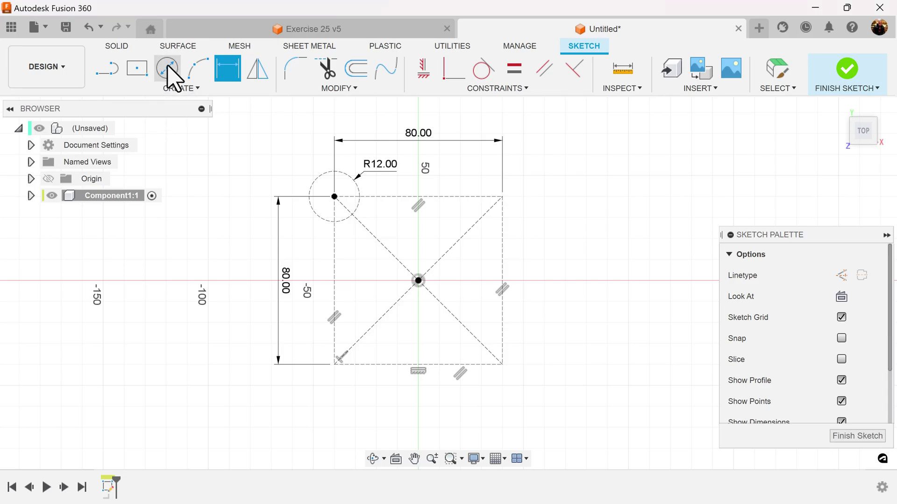
left_click(335, 196)
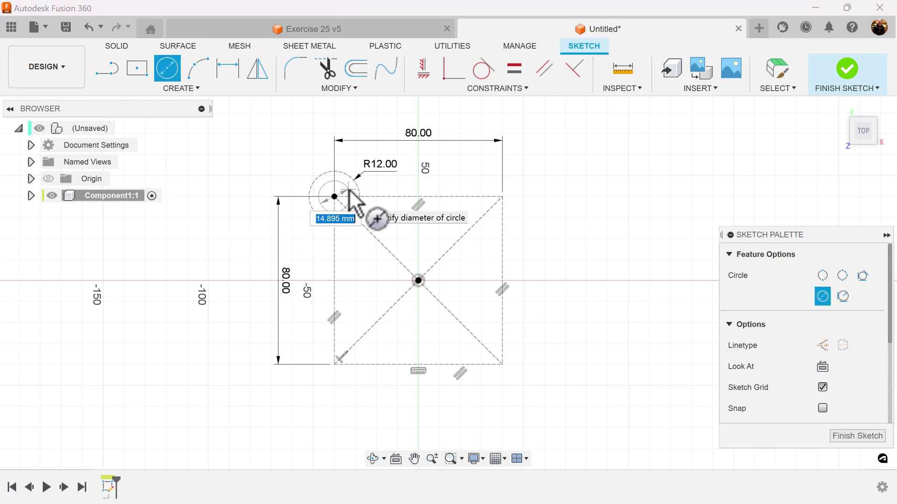
type("14")
key("Return")
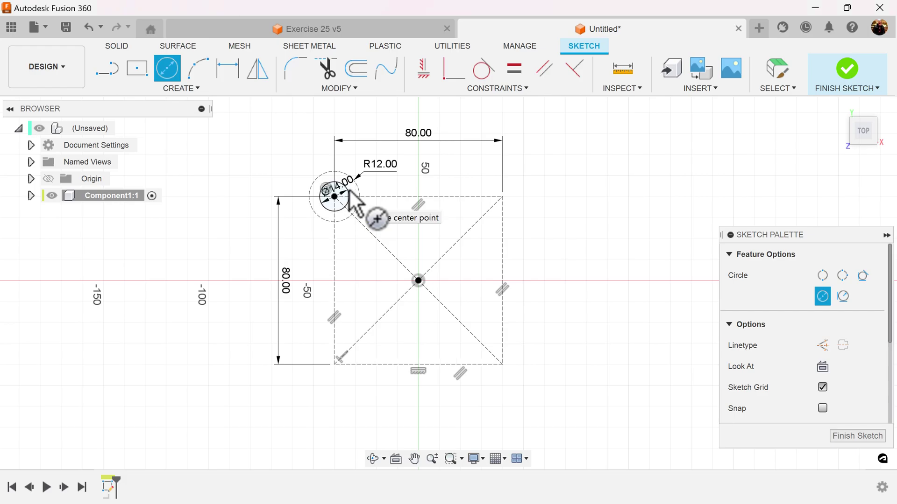
key("Escape")
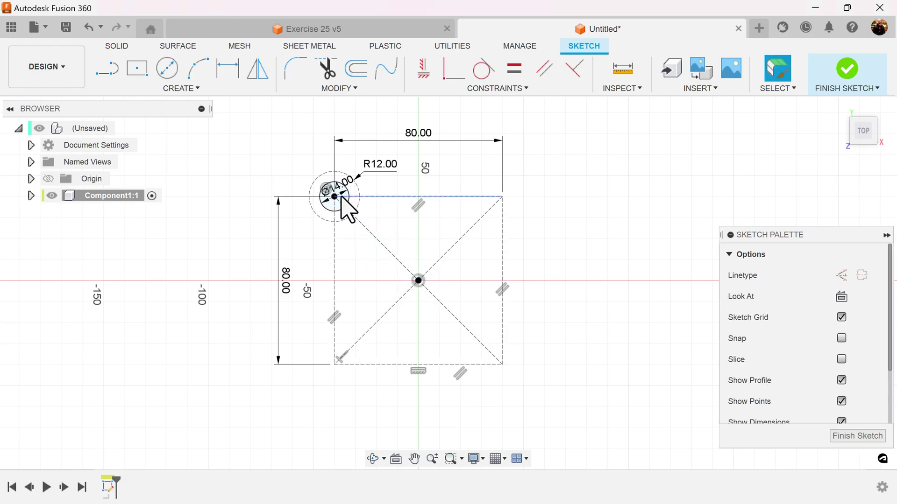
left_click_drag(341, 191, 301, 172)
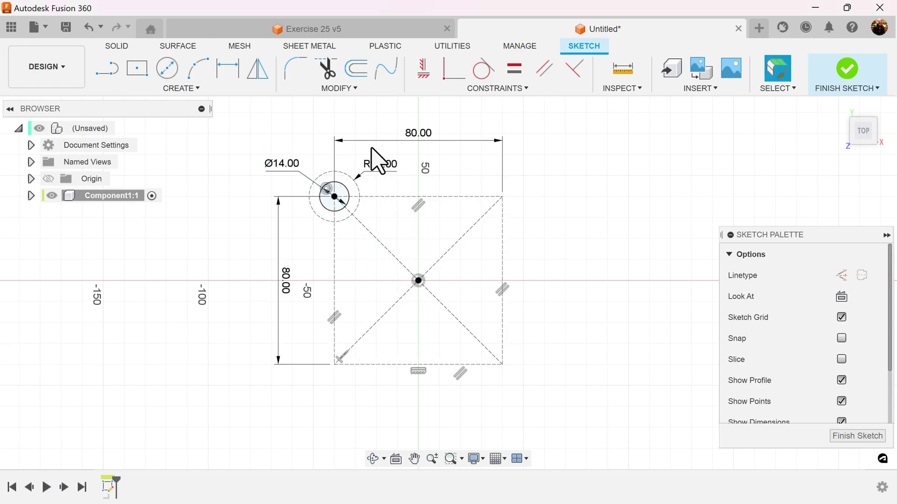
Step: Circular-pattern the R12 and Ø14 corner circles about the sketch centre, quantity 4
left_click(189, 90)
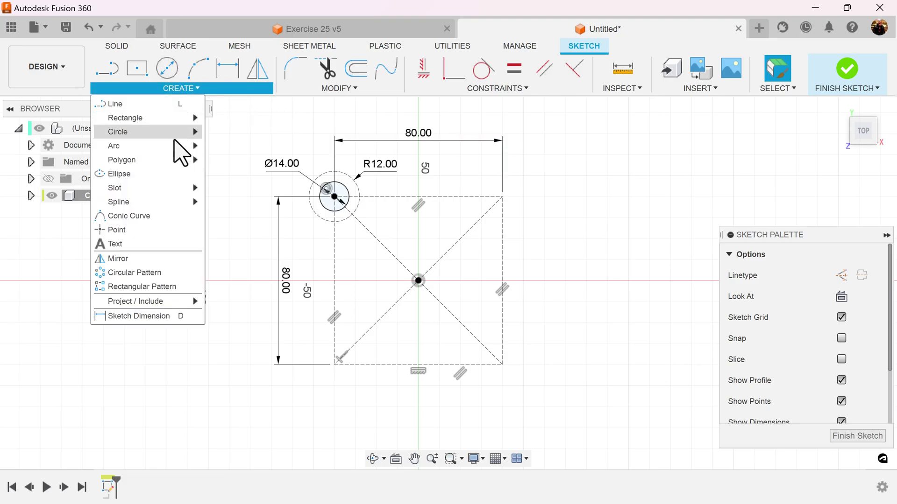
left_click(140, 272)
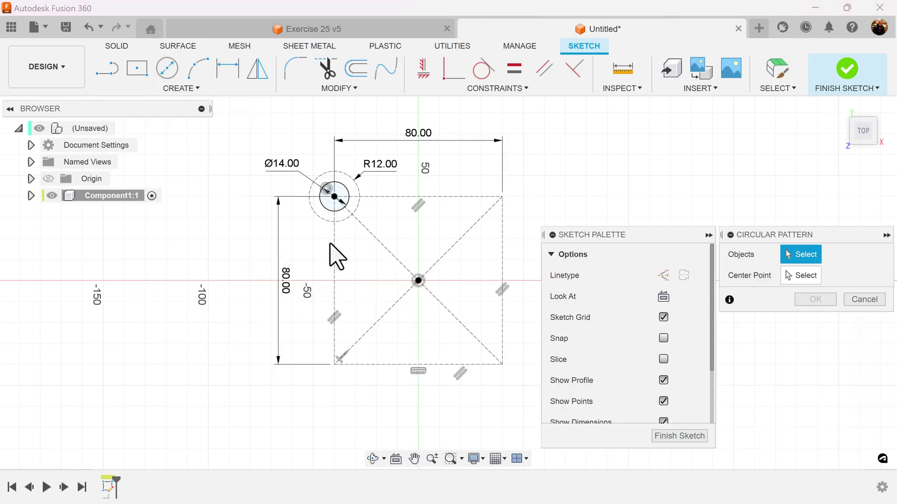
left_click(350, 209)
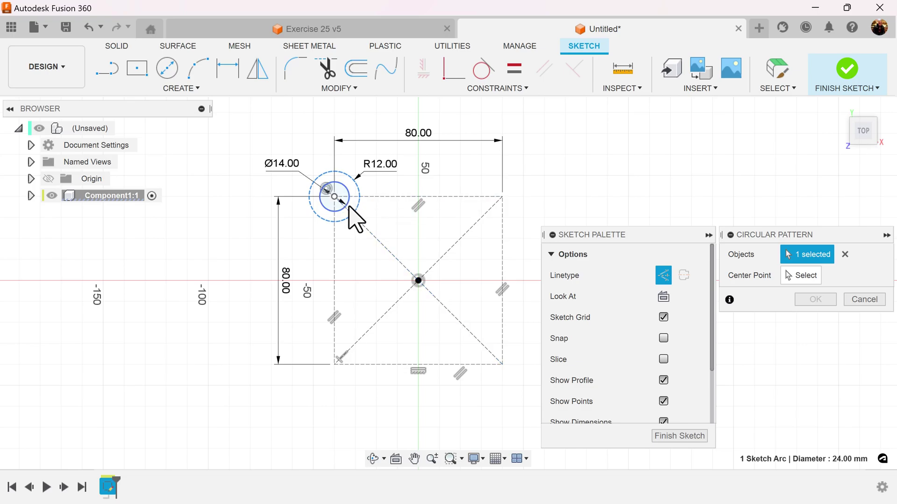
left_click(349, 207)
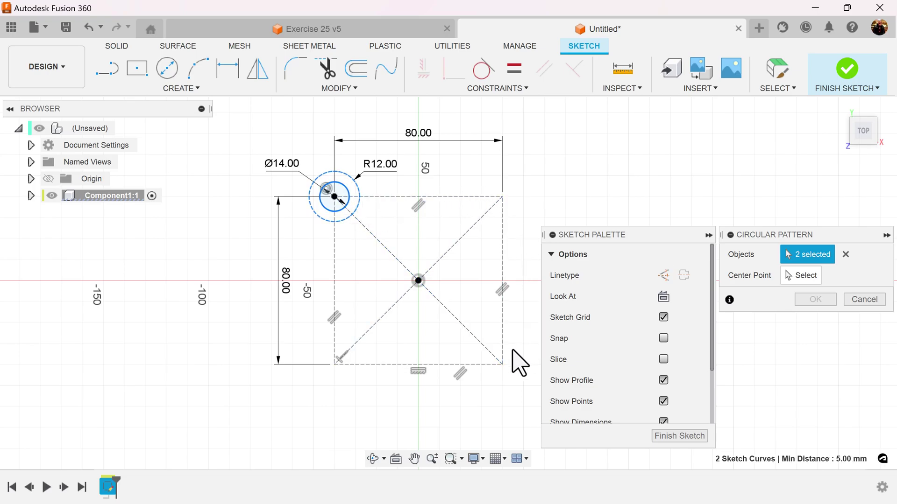
left_click(815, 275)
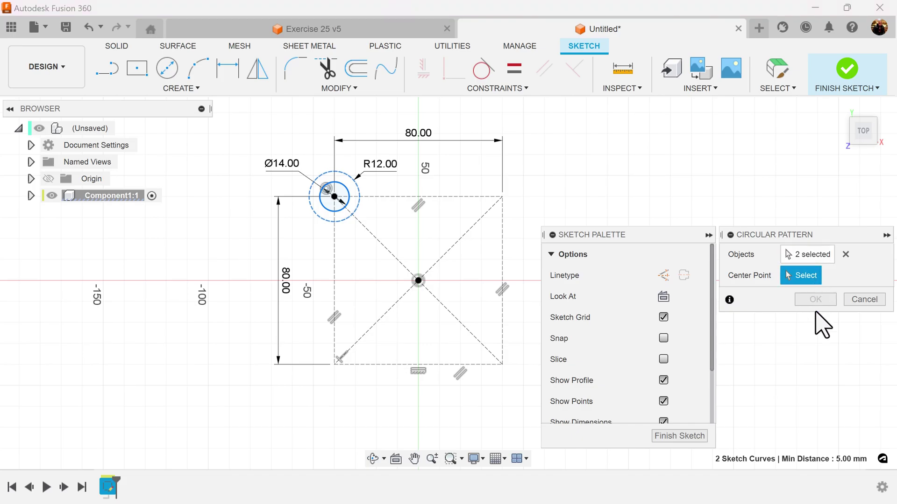
left_click(419, 282)
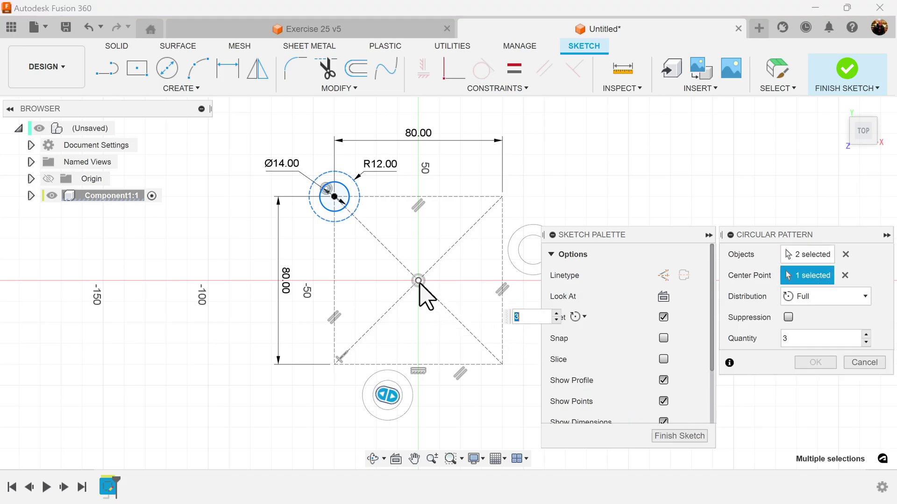
left_click(866, 334)
left_click(830, 366)
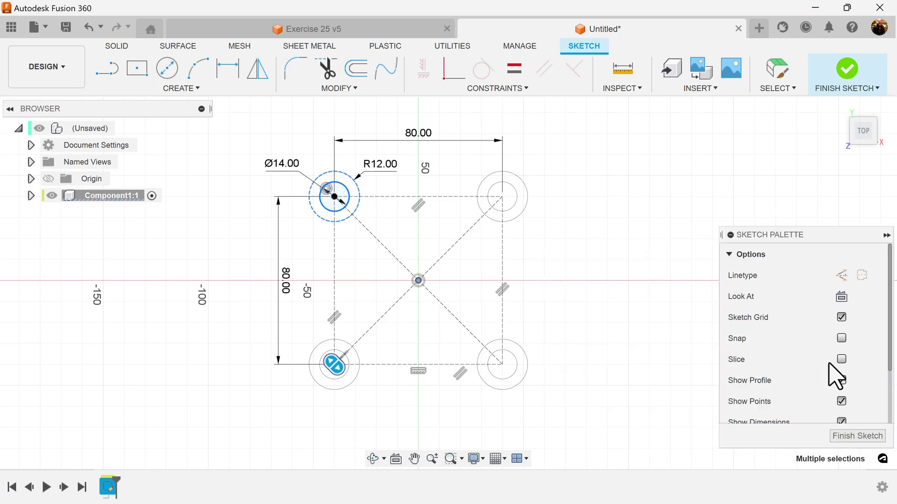
mouse_move(606, 306)
middle_mouse_down()
mouse_move(568, 293)
mouse_move(590, 302)
middle_mouse_up()
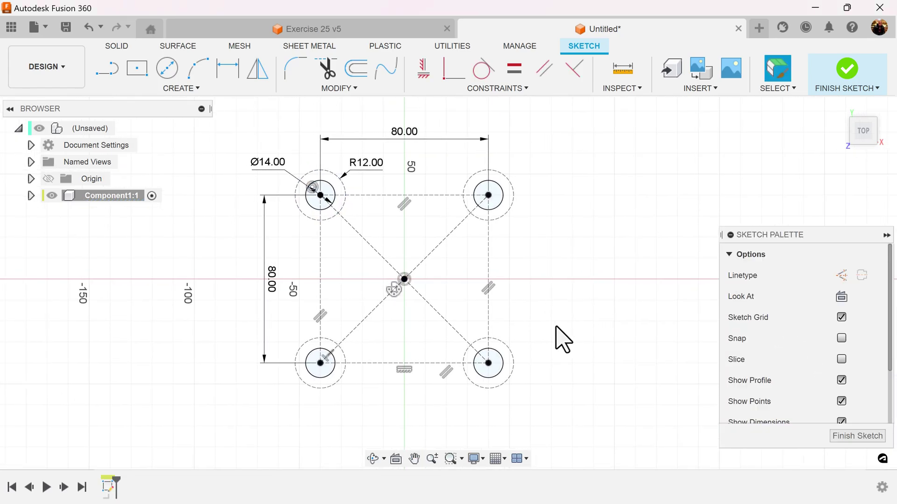
scroll(574, 332, "up", 1)
middle_click_drag(574, 332, 588, 316)
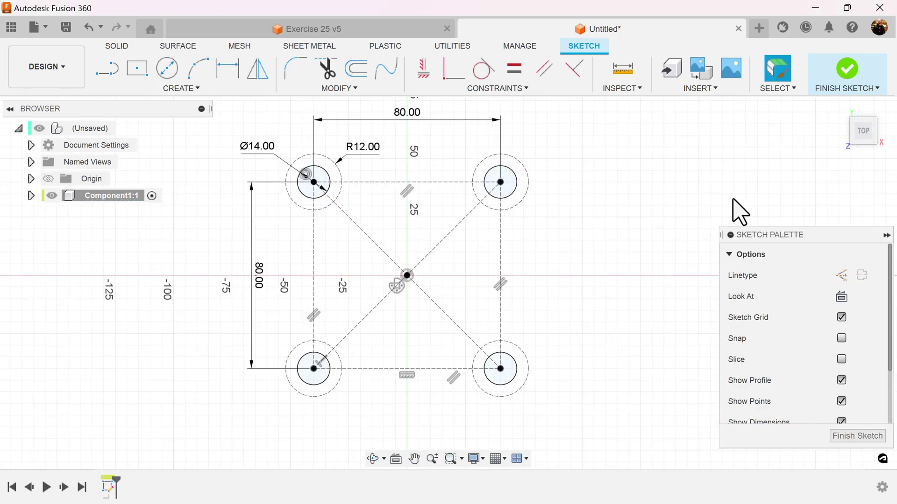
Step: Draw a 3-point arc between the top holes and dimension its radius to 75 mm
left_click(202, 74)
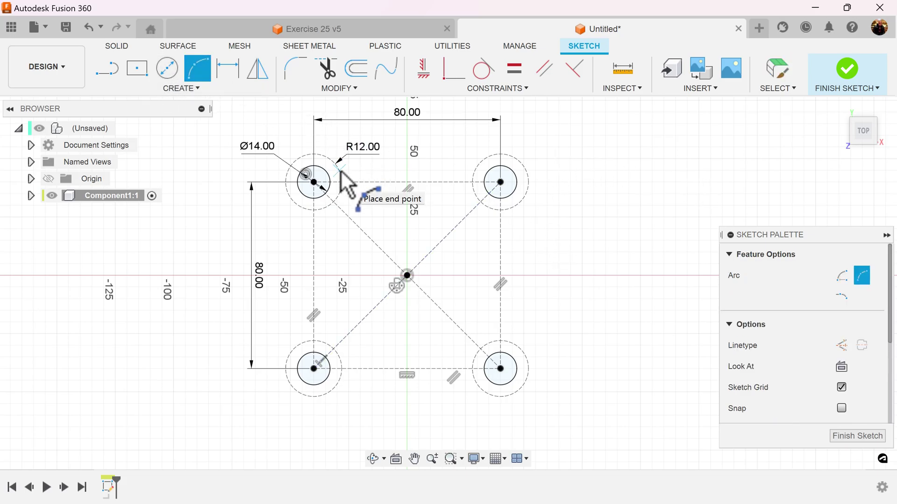
left_click(471, 173)
left_click(437, 206)
left_click(229, 77)
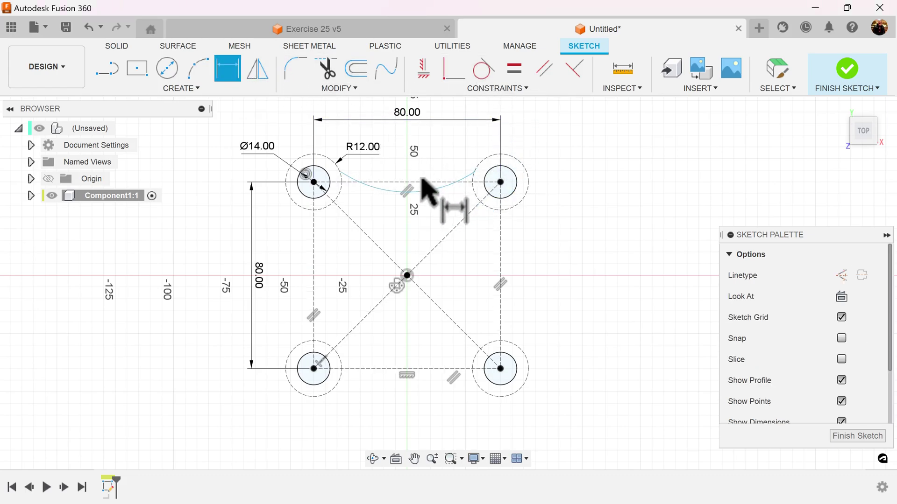
left_click(436, 192)
left_click(444, 212)
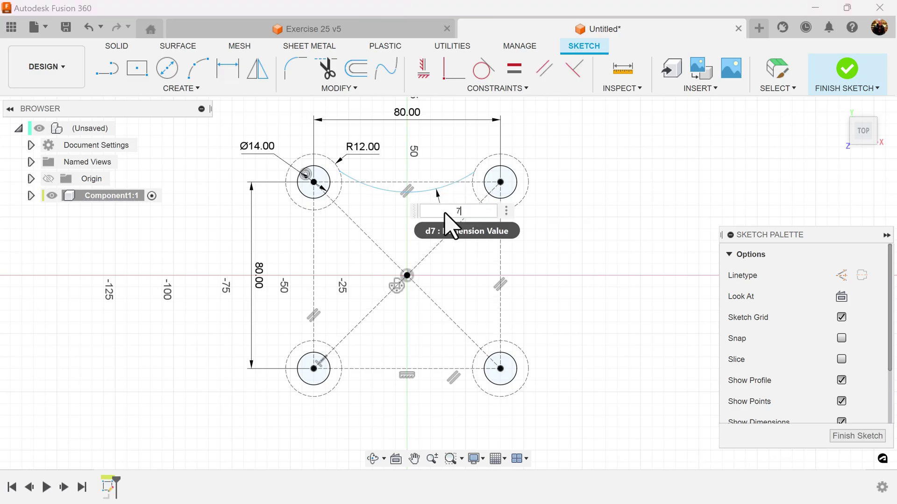
key("Return")
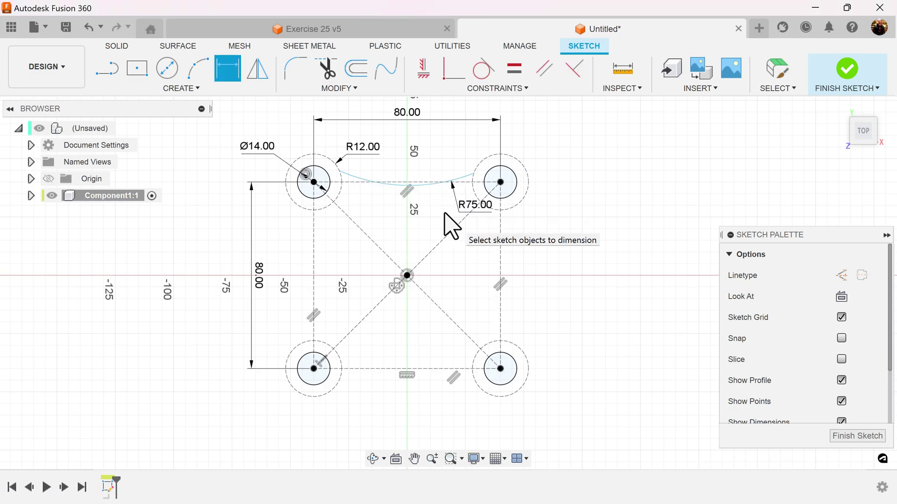
Step: Make the R75 arc tangent to the top-right and top-left R12 boss circles
left_click(485, 73)
left_click(478, 161)
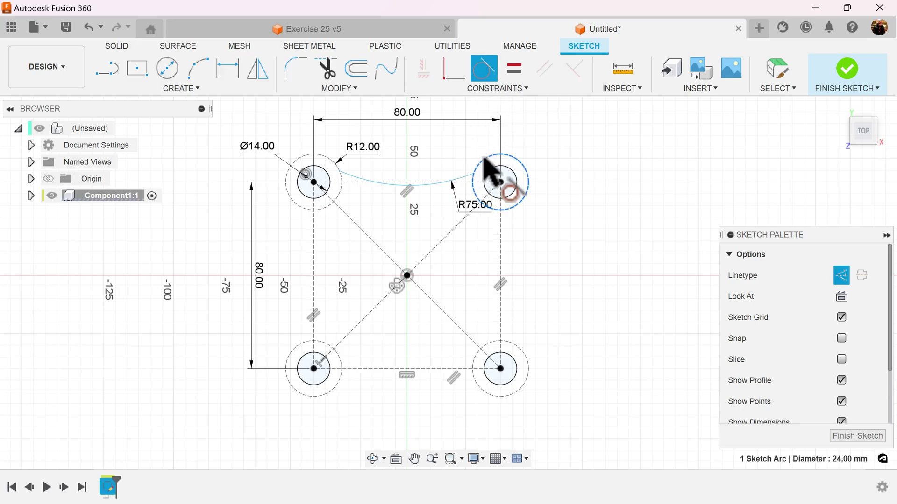
left_click(467, 176)
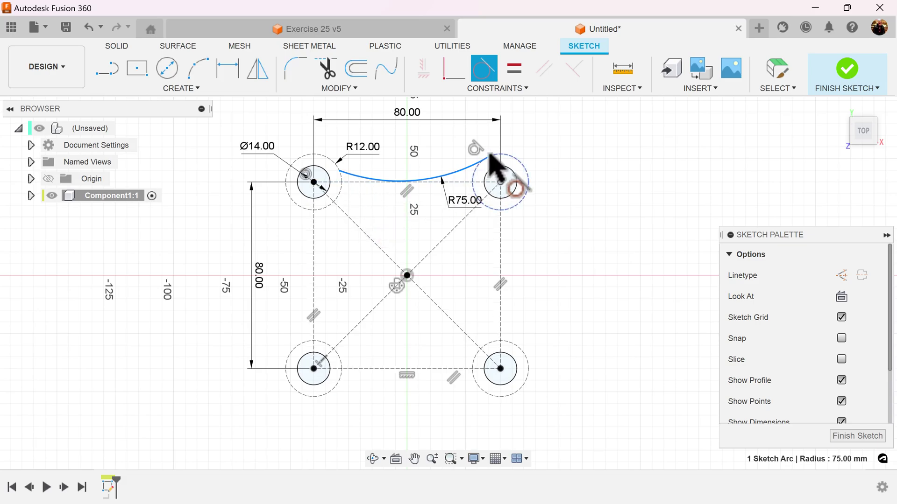
left_click(340, 180)
Step: Circular-pattern the R75 arc about the sketch centre with 4 copies
scroll(546, 276, "down", 1)
left_click(185, 89)
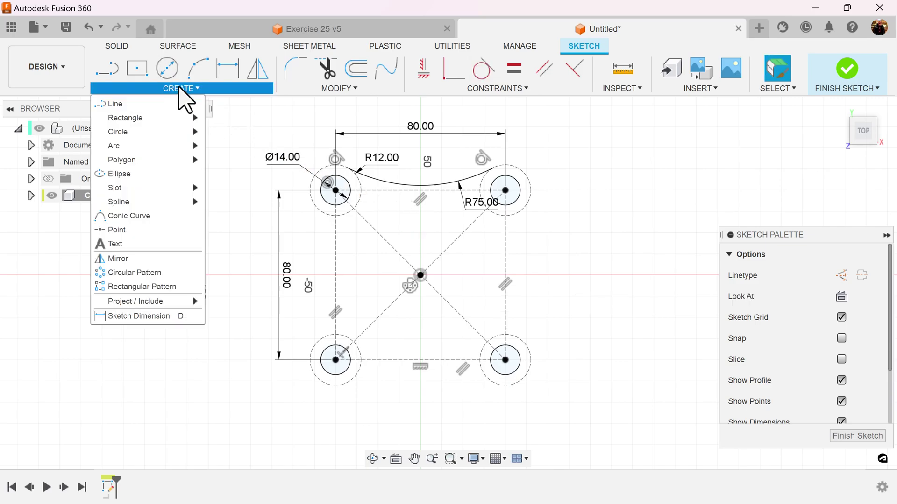
left_click(156, 258)
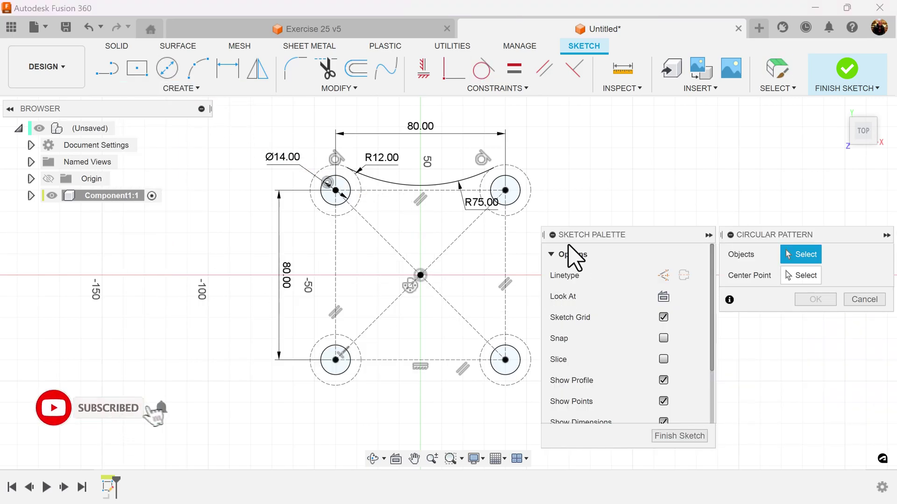
left_click(431, 187)
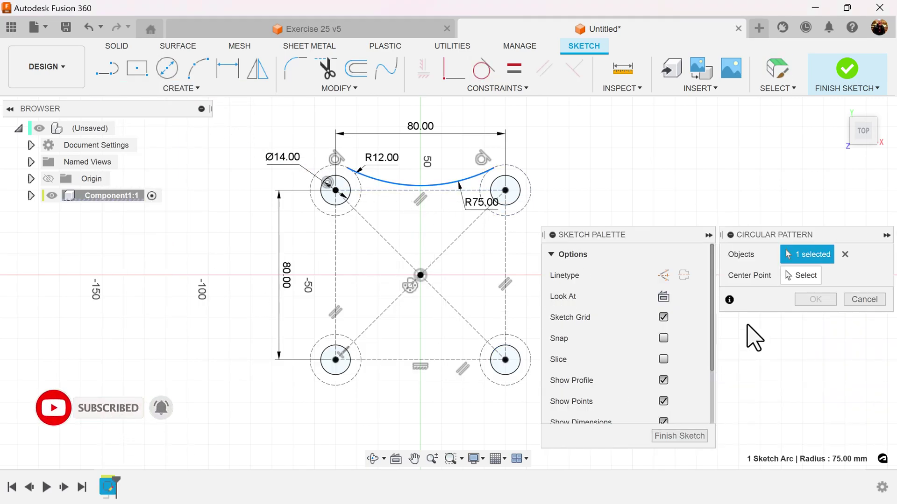
left_click(794, 277)
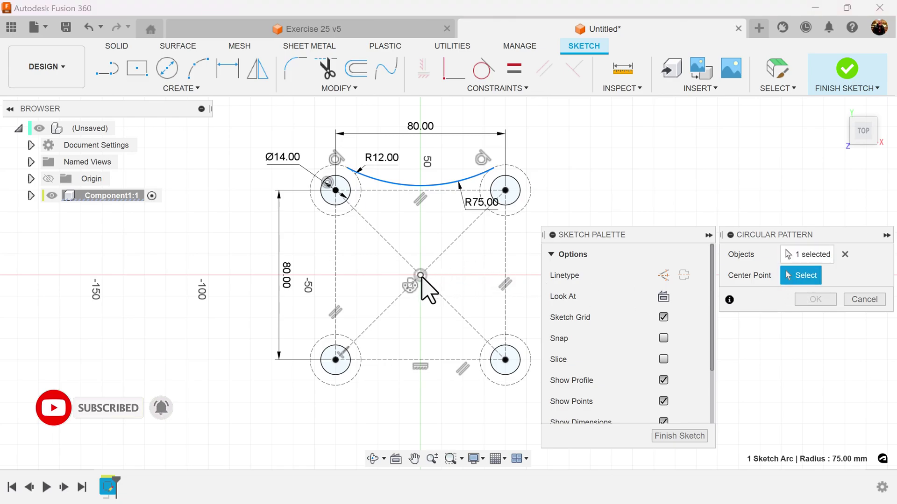
left_click(420, 275)
left_click(865, 335)
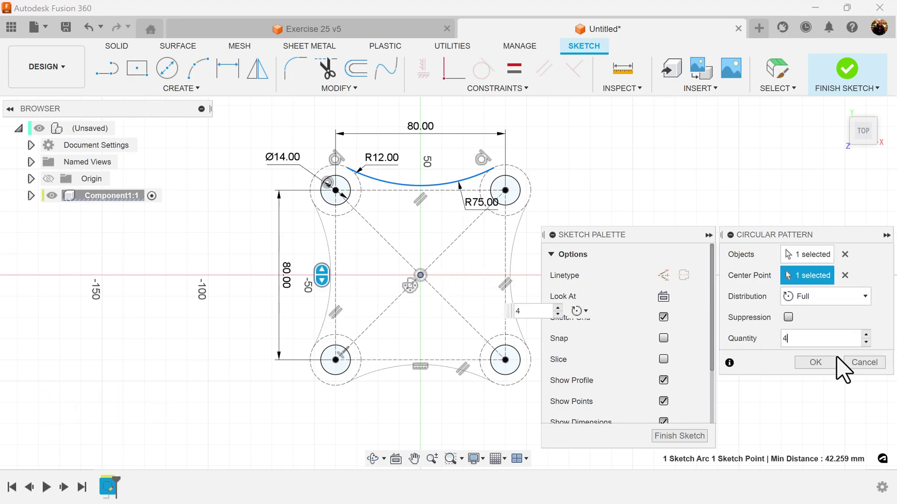
left_click(815, 363)
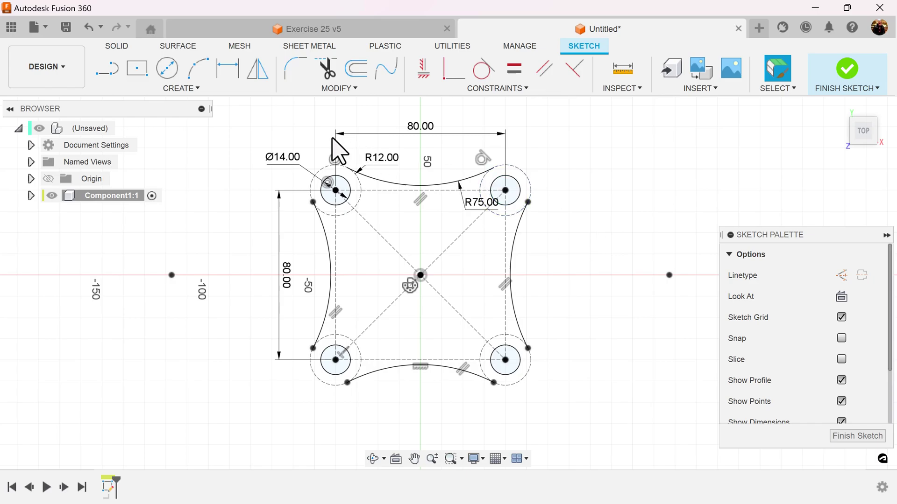
Step: Add an R12 arc around the top-left boss and circular-pattern it to all four corners
left_click(195, 72)
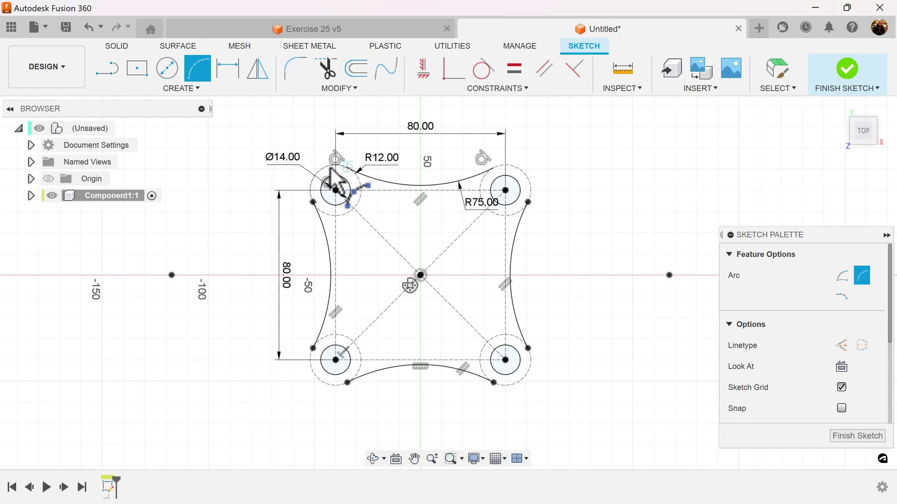
left_click(189, 89)
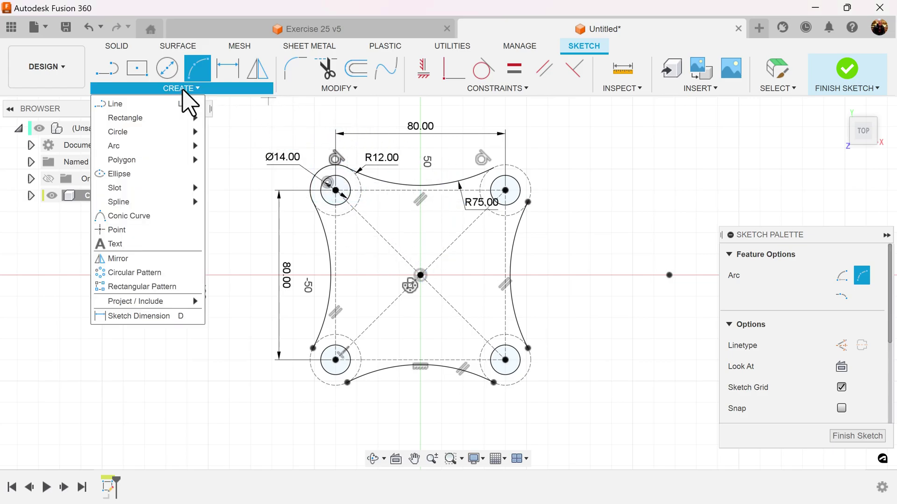
left_click(133, 272)
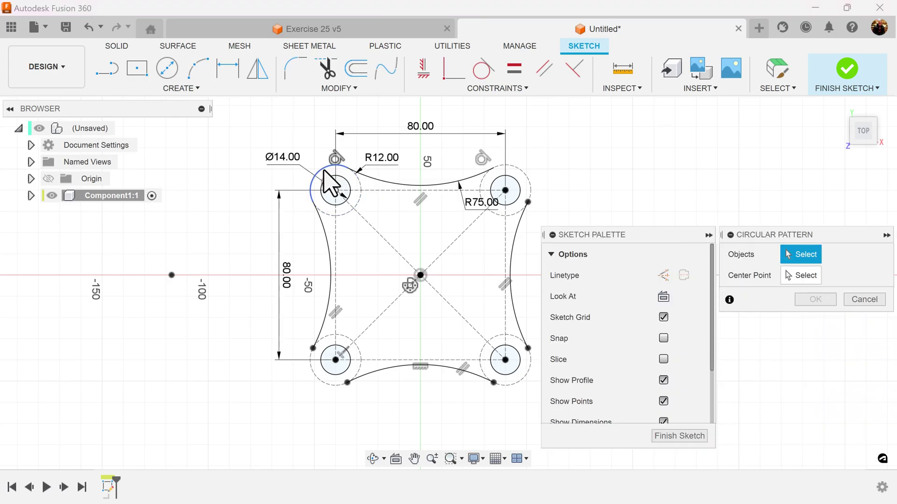
left_click(327, 172)
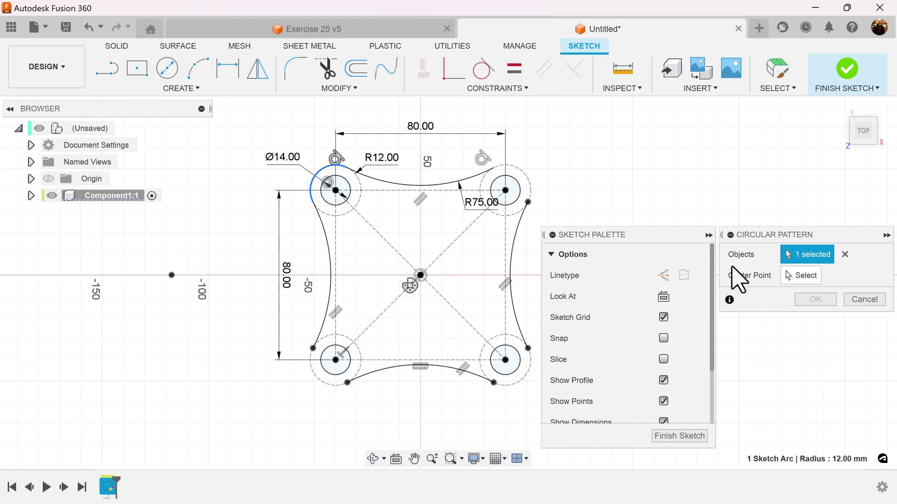
left_click(801, 277)
left_click(420, 275)
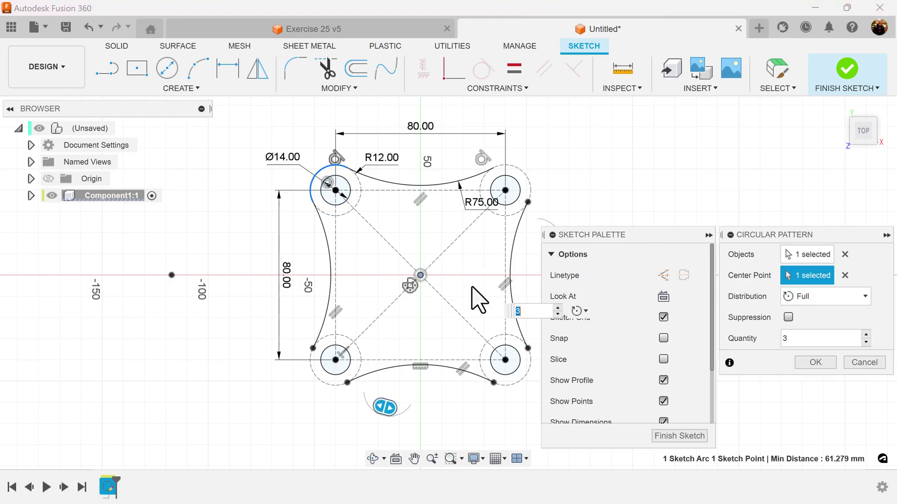
left_click(848, 363)
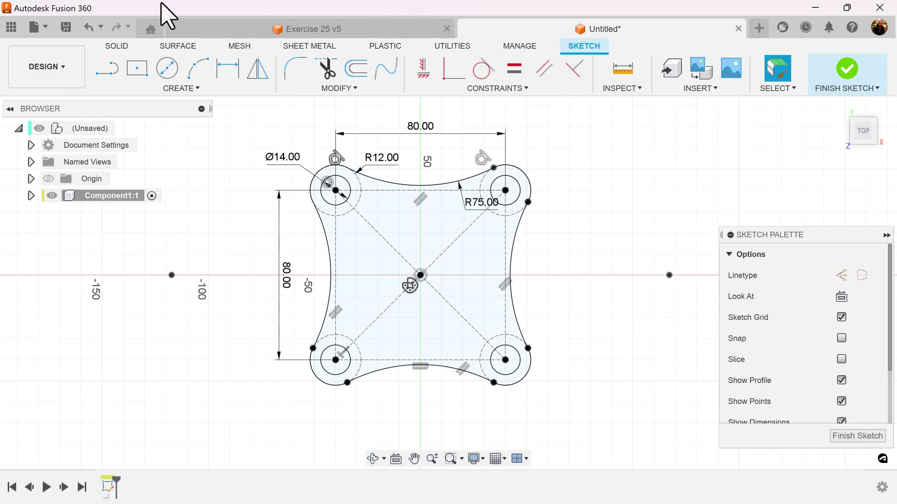
Step: Draw Ø50 mm and Ø60 mm circles centred on the sketch origin
left_click(172, 80)
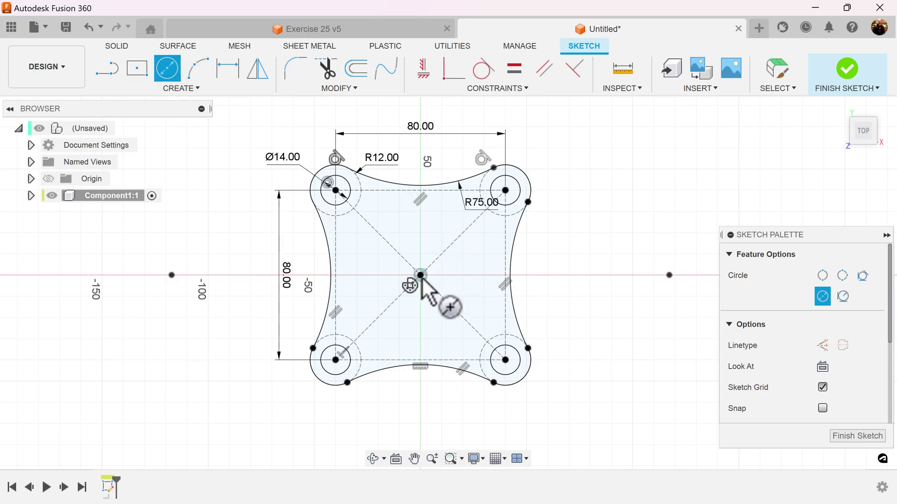
left_click(420, 275)
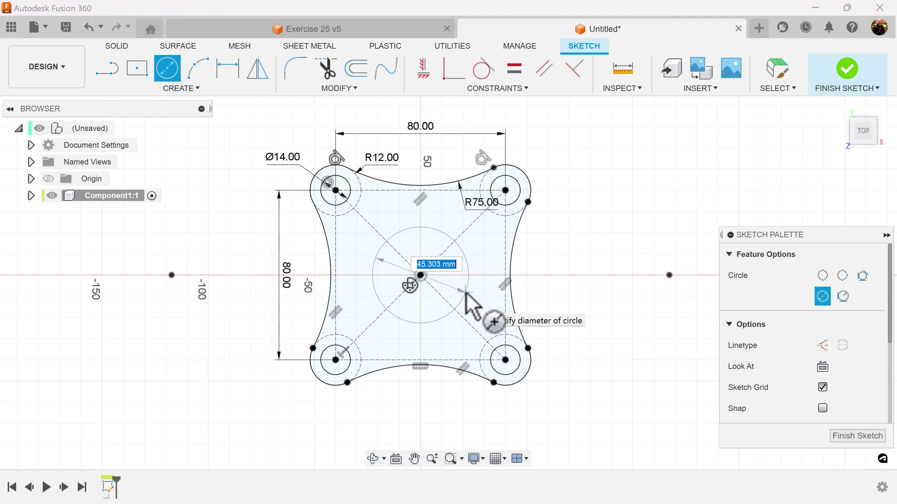
key("Return")
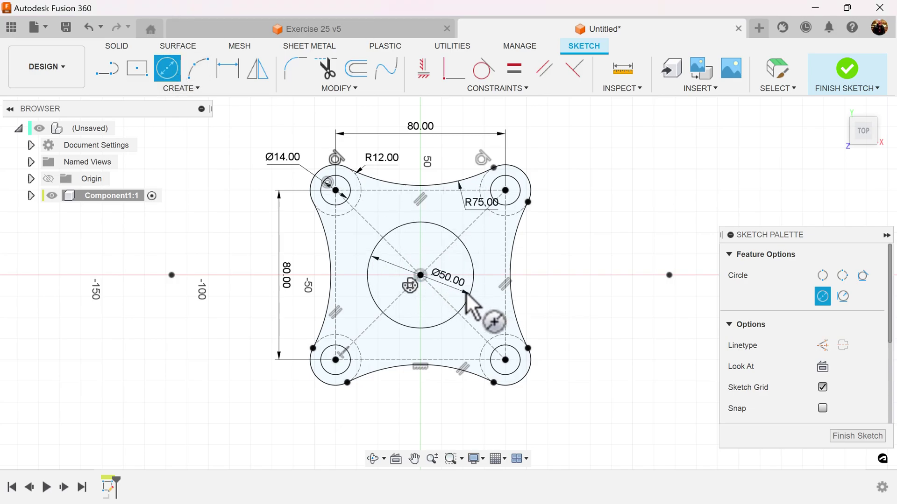
left_click(420, 274)
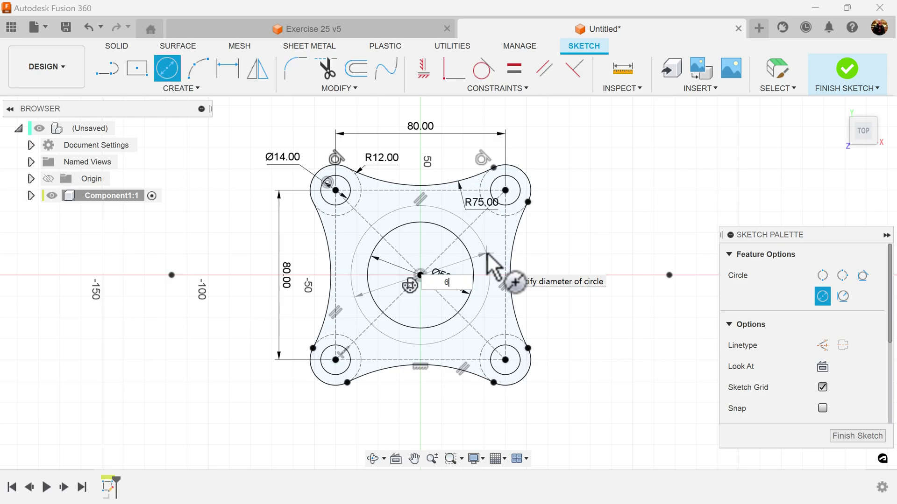
key("Return")
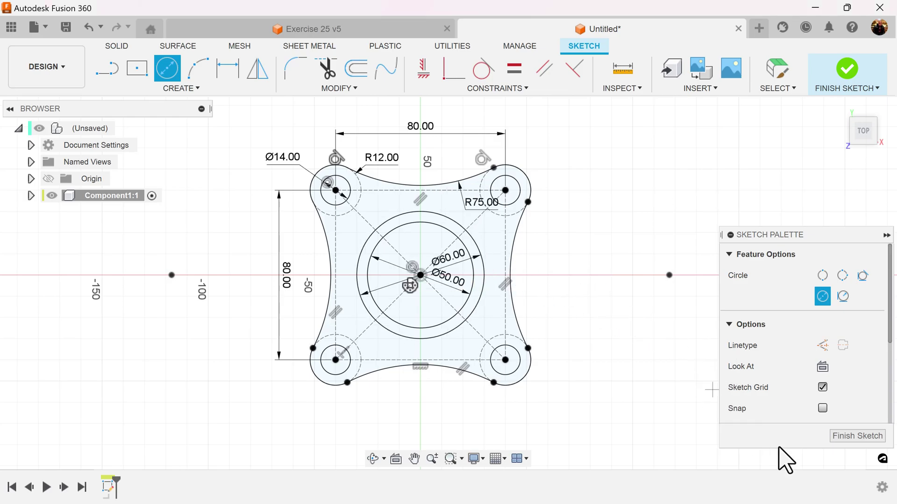
Step: Finish the sketch and extrude the flange outline plus the ring 20 mm as a new body
left_click(850, 438)
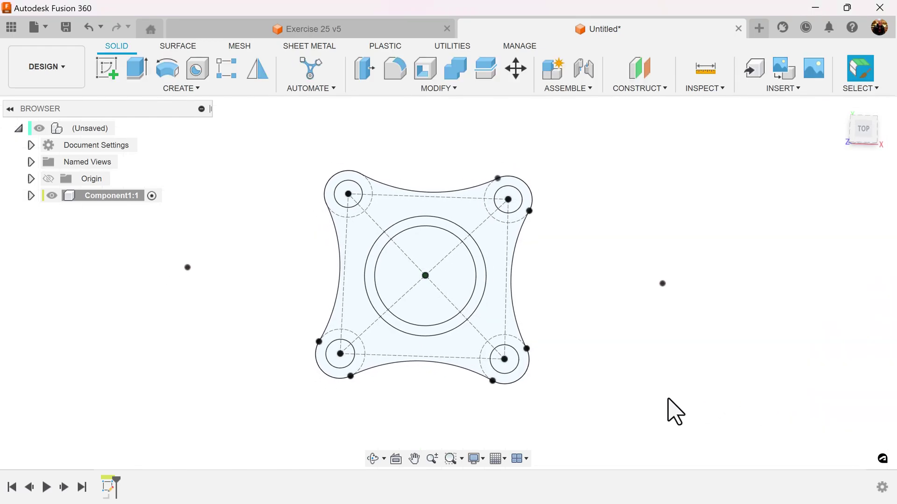
left_click(138, 70)
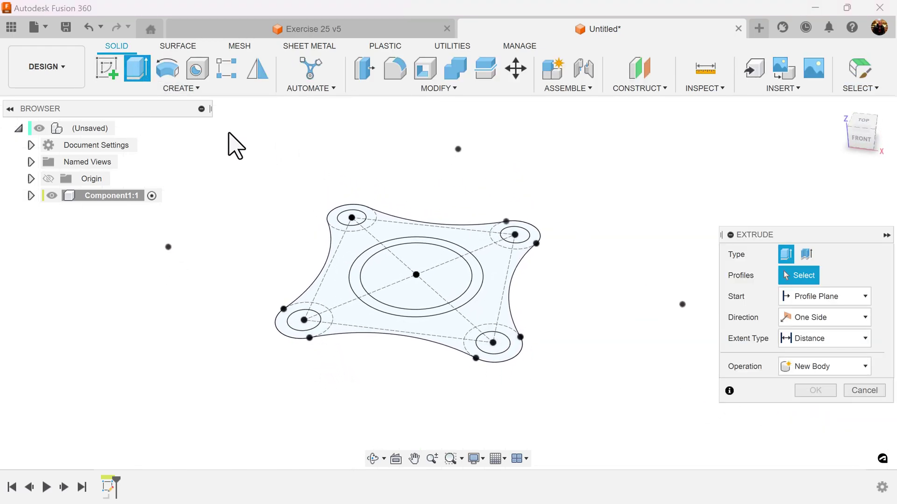
left_click(476, 257)
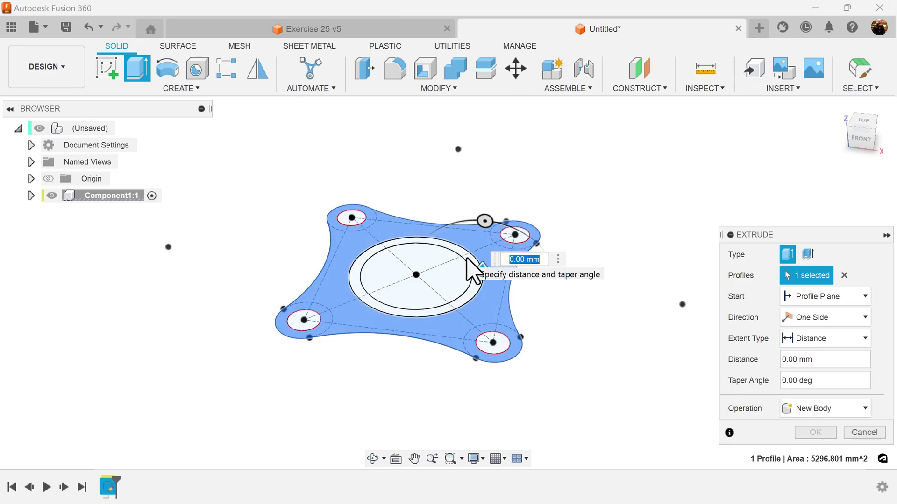
left_click(470, 262)
scroll(471, 267, "up", 1)
scroll(574, 372, "up", 3)
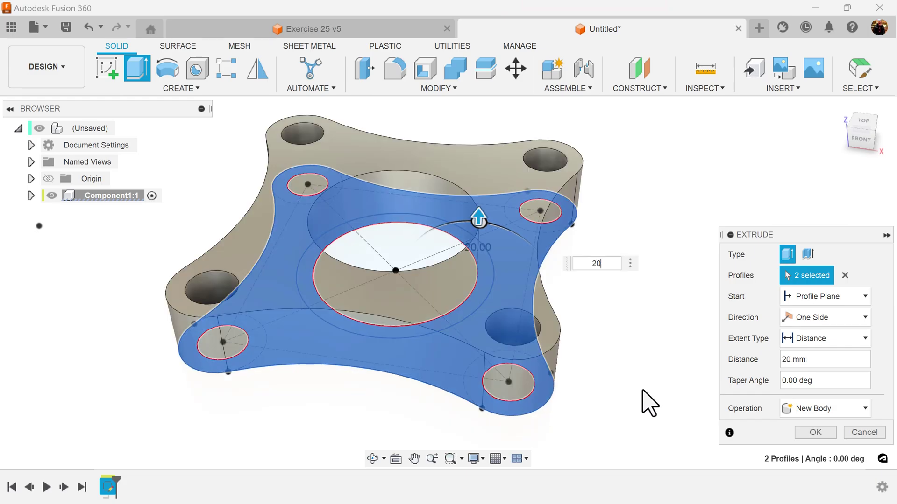
left_click(815, 432)
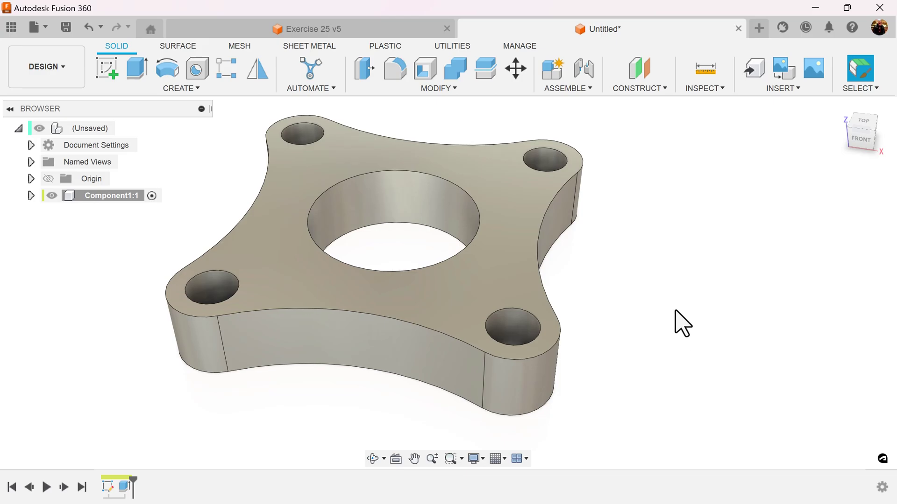
Step: Shell the flange from its bottom face with a 5 mm inside thickness
middle_click_drag(676, 310, 674, 244, "shift")
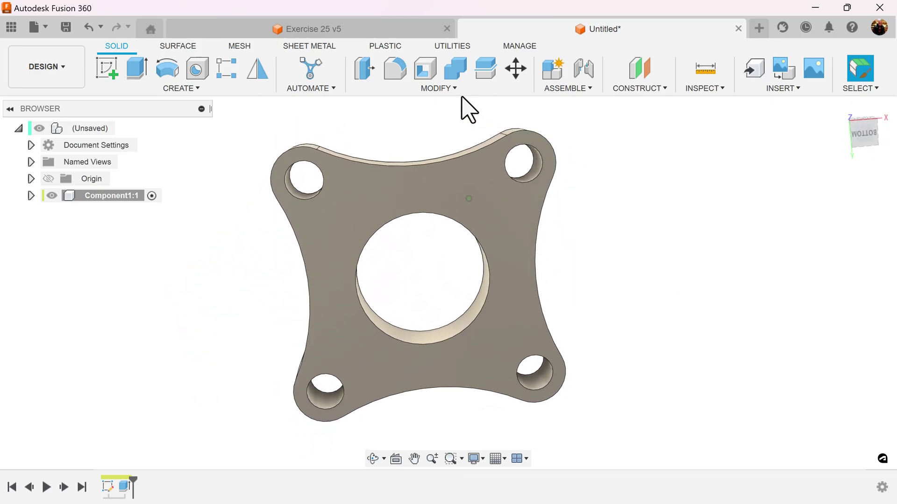
left_click(425, 70)
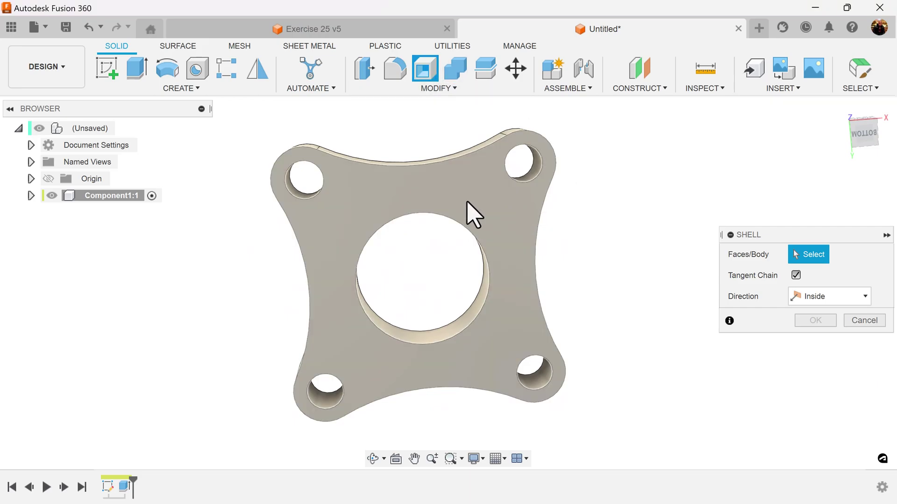
left_click(467, 203)
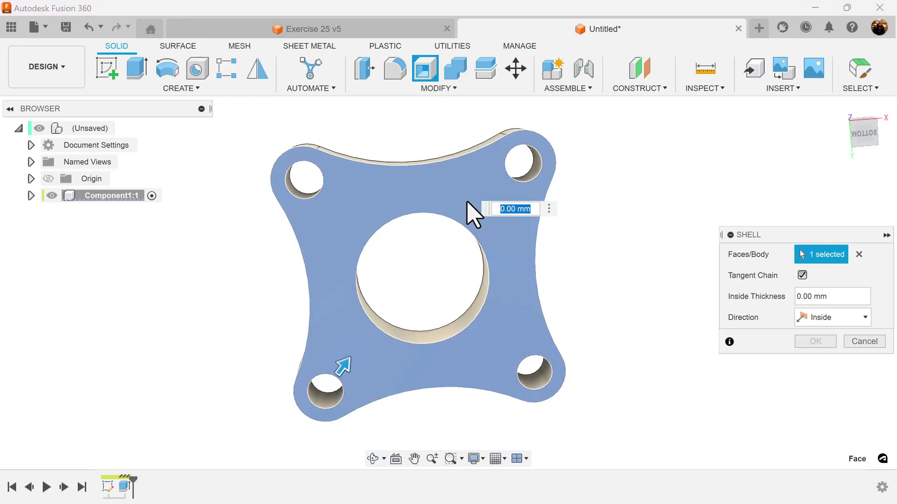
key("Return")
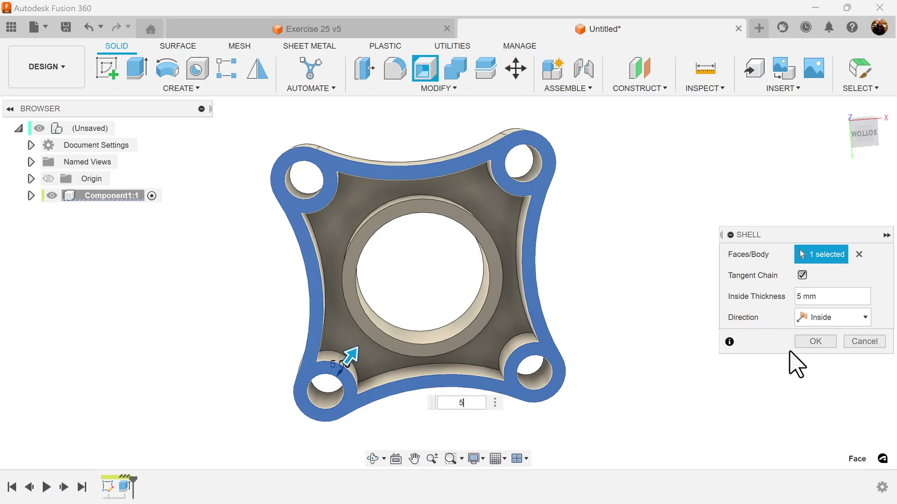
left_click(806, 342)
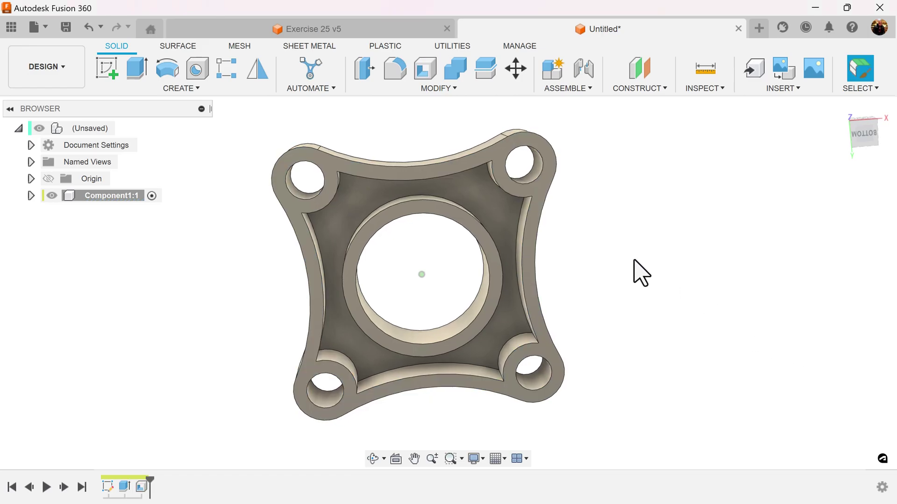
Step: Show Sketch1 and select the central circle and surrounding ring profiles
key("F6")
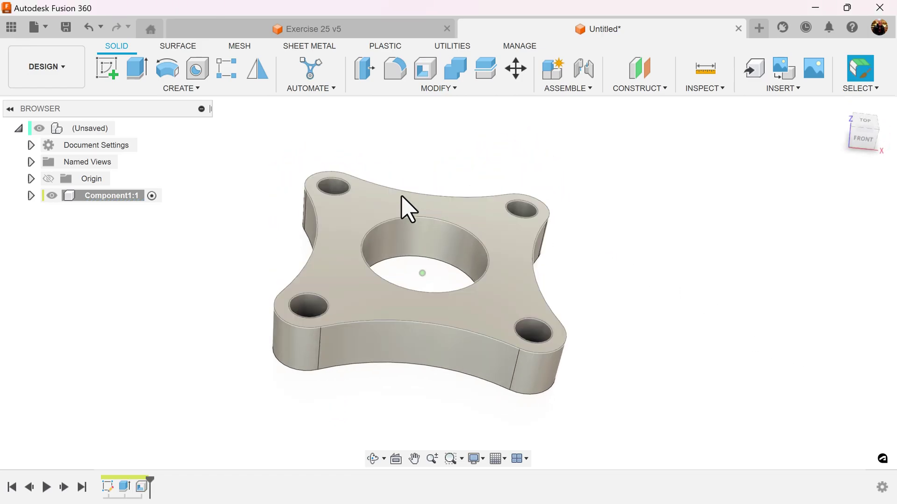
left_click(31, 195)
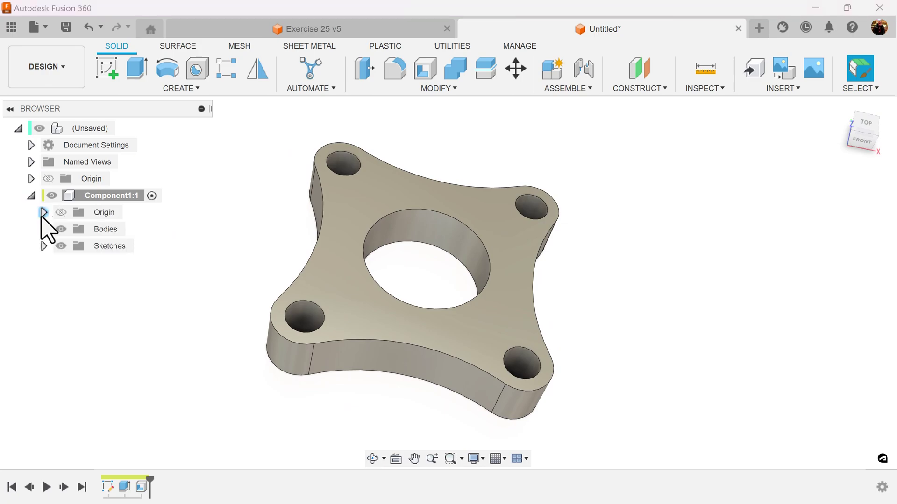
left_click(43, 246)
left_click(74, 263)
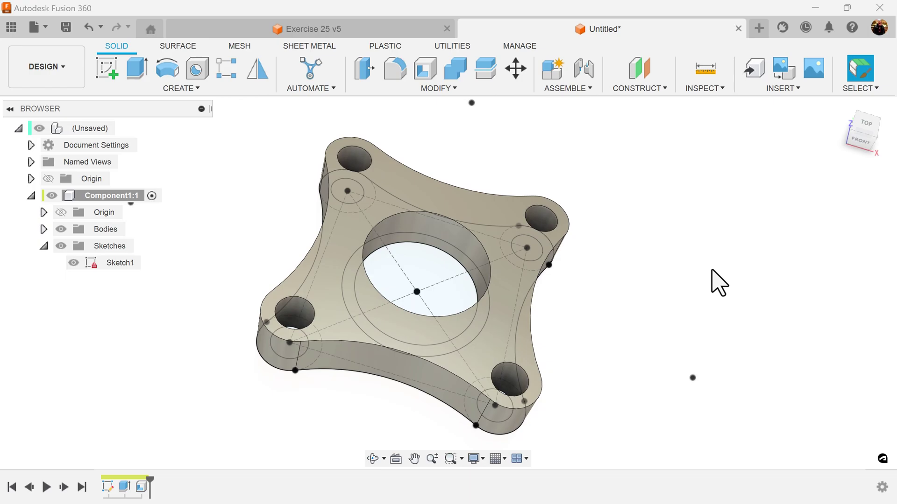
left_click(444, 300)
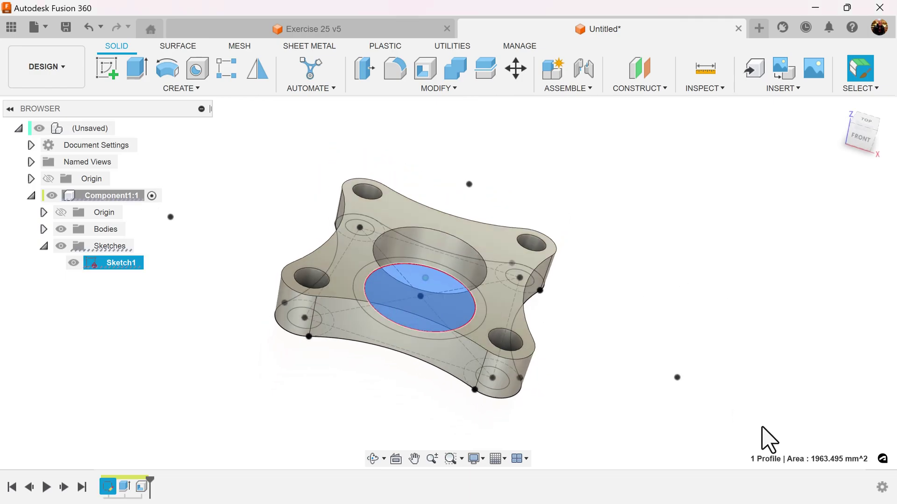
middle_click_drag(769, 439, 484, 311, "shift")
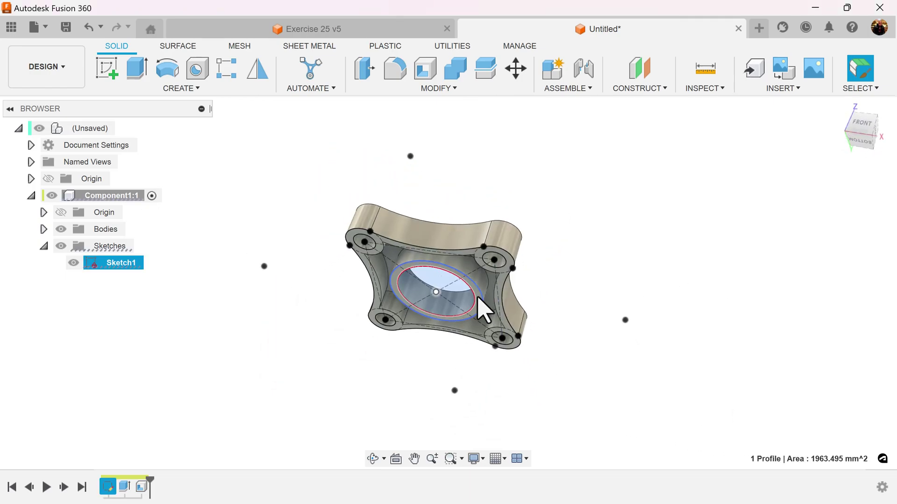
left_click(477, 299)
left_click(468, 295)
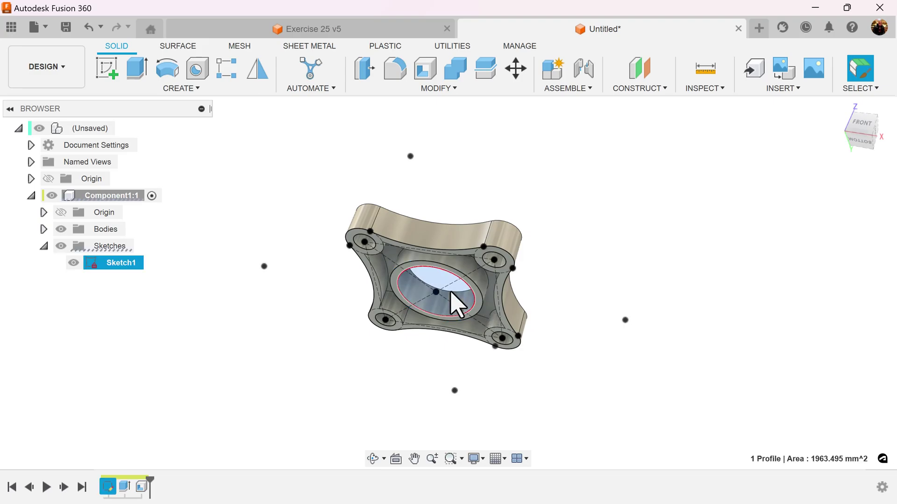
scroll(444, 285, "up", 1)
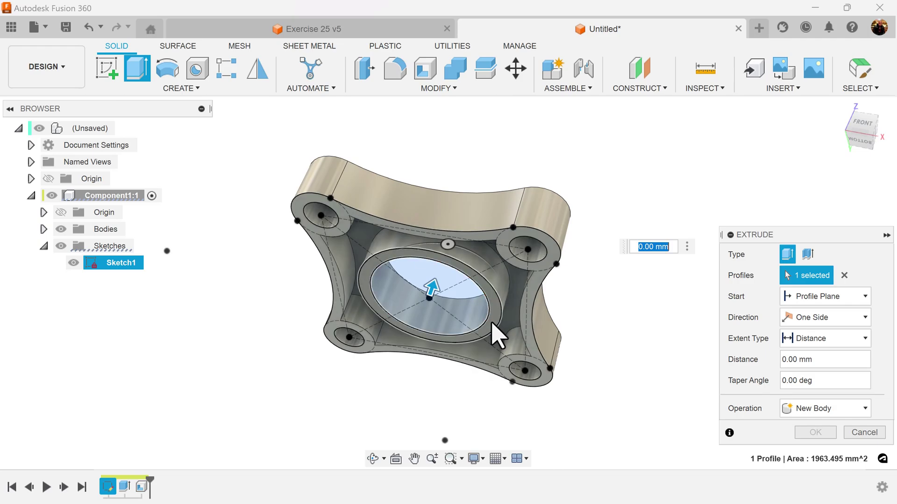
left_click(496, 335)
middle_click_drag(500, 330, 481, 301, "shift")
Step: Extrude the selected profiles 60 mm as a Join, then hide Sketch1
left_click_drag(481, 303, 597, 145)
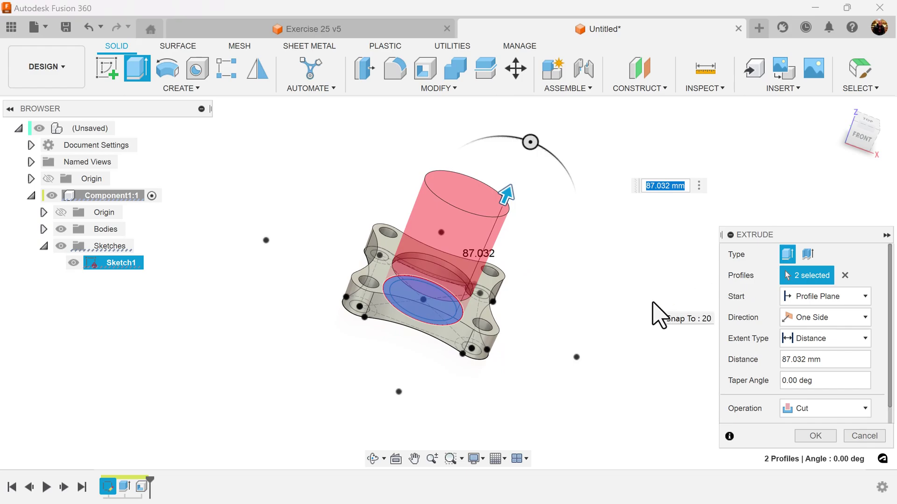
type("60")
key("Return")
left_click(841, 411)
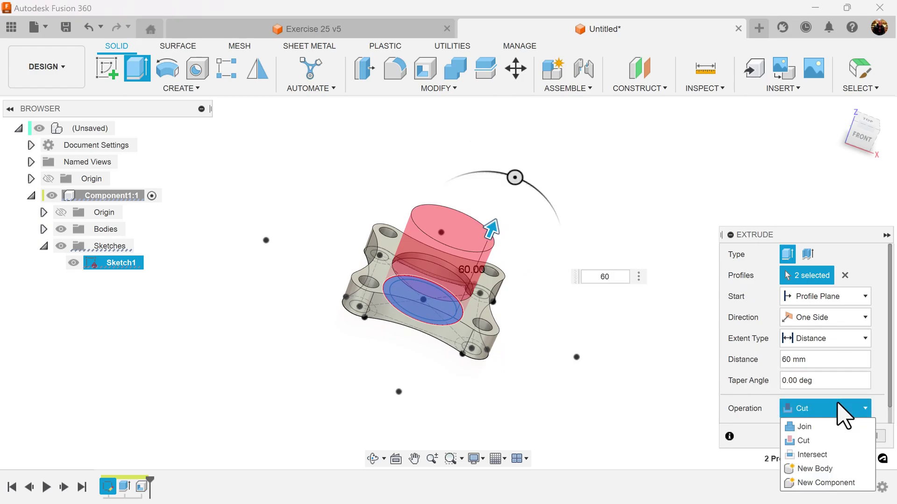
left_click(830, 427)
left_click(815, 436)
left_click(73, 263)
Step: View the part from the front and start Sketch2 on the front XZ plane
left_click(859, 141)
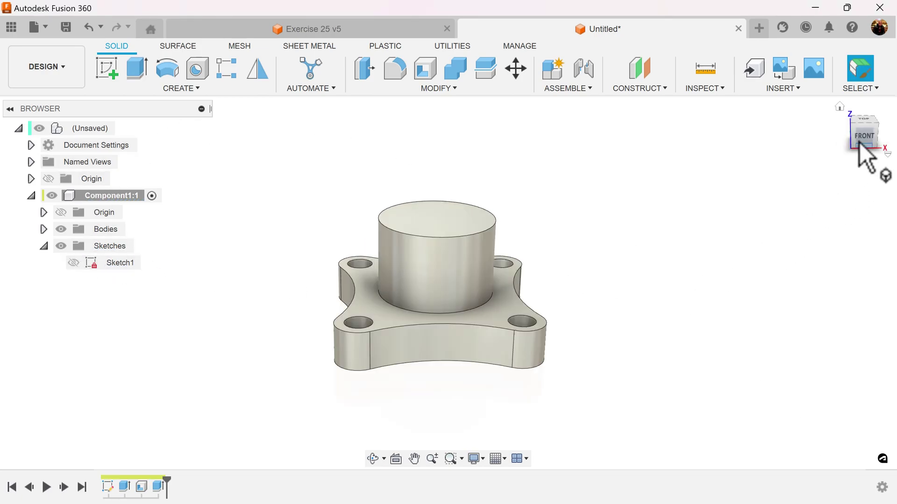
left_click(864, 136)
middle_click_drag(691, 311, 692, 285)
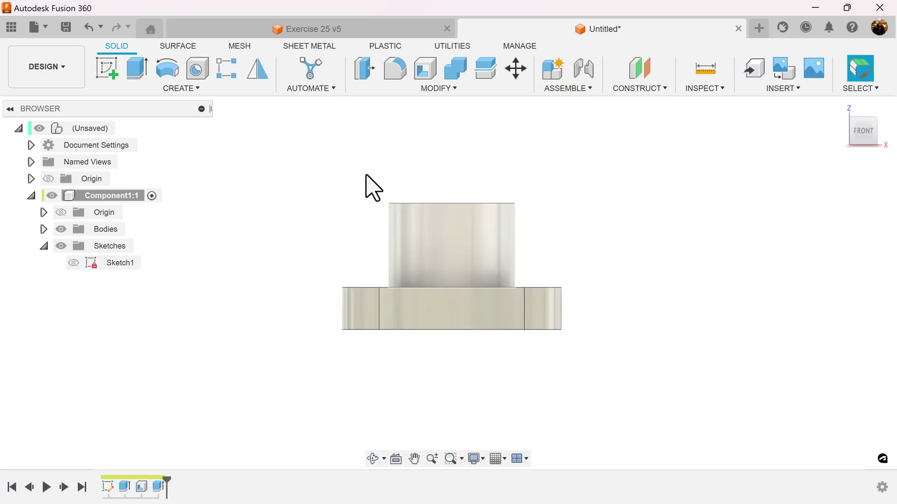
left_click(107, 68)
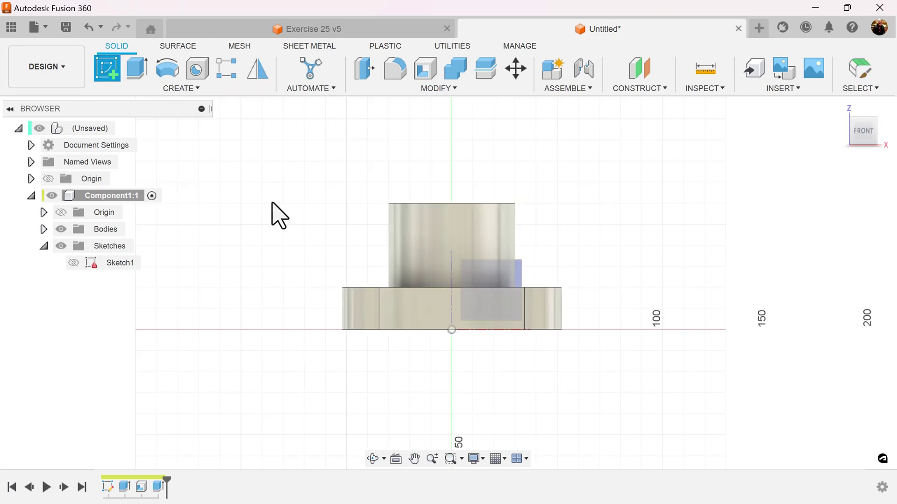
left_click(485, 271)
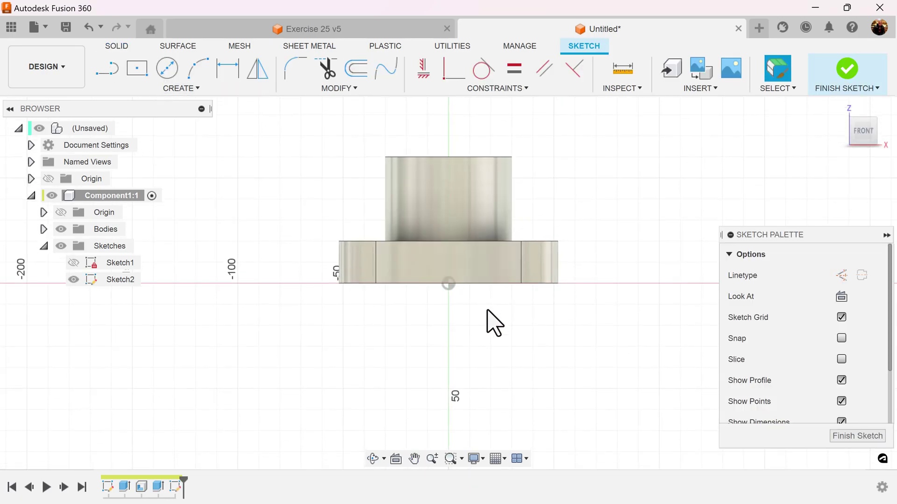
scroll(495, 378, "up", 4)
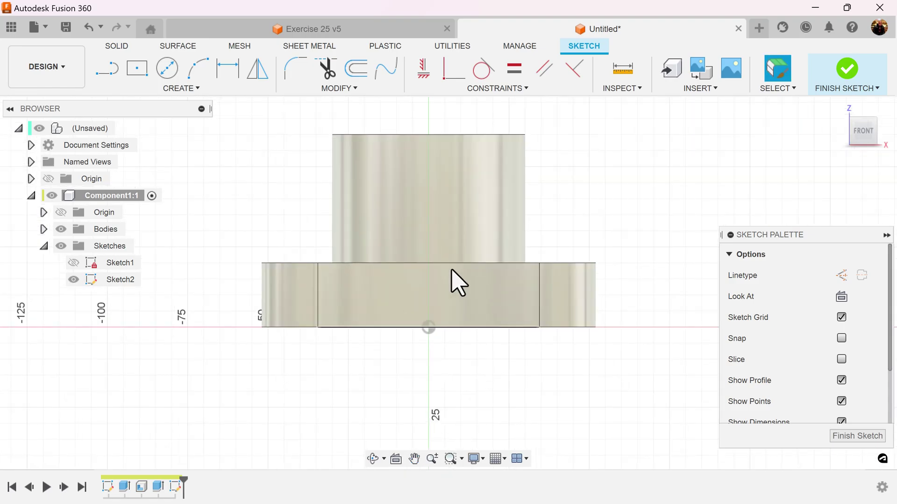
Step: Draw the lug outline: two lines joined by a tangent arc, closed at the cylinder
left_click(105, 73)
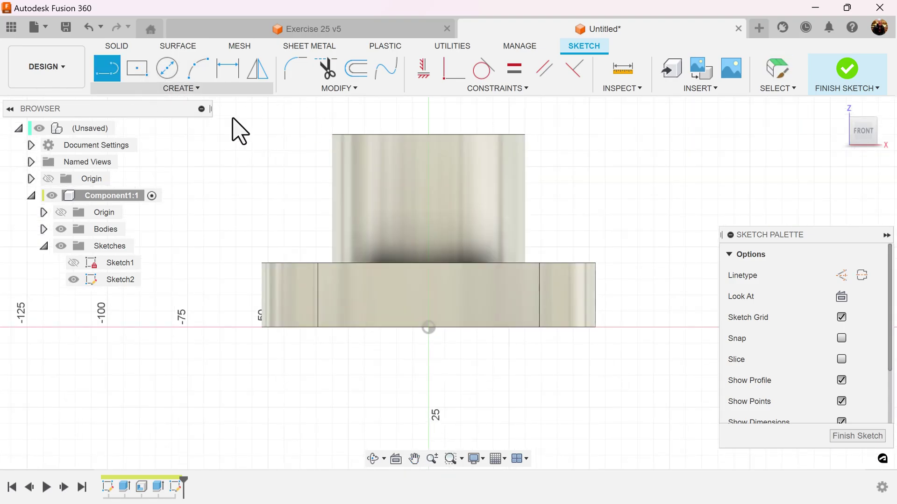
left_click(465, 146)
left_click(539, 155)
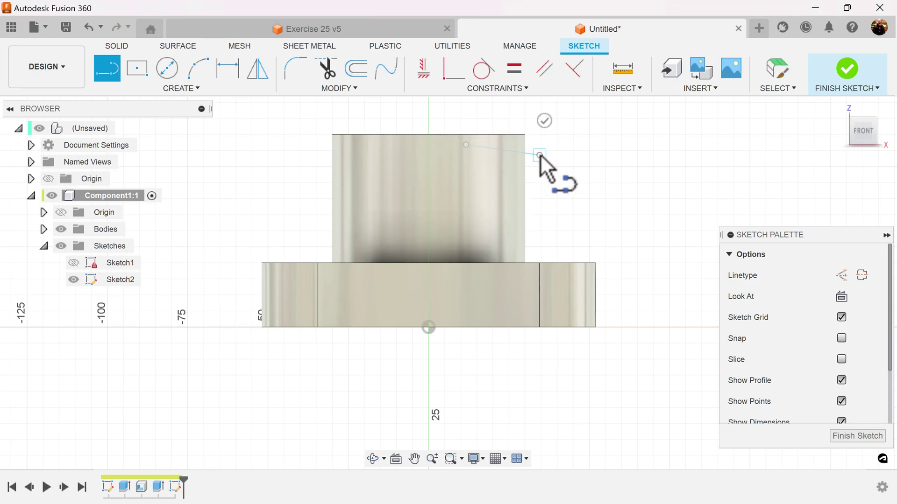
mouse_move(540, 156)
left_mouse_down()
mouse_move(595, 196)
mouse_move(586, 226)
mouse_move(548, 224)
left_mouse_up()
left_click(465, 234)
left_click(464, 145)
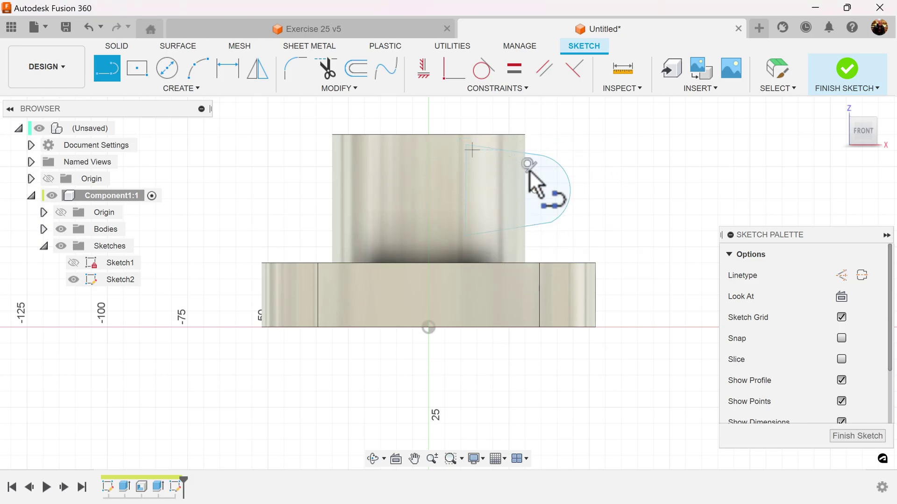
scroll(594, 248, "up", 2)
middle_click_drag(596, 240, 611, 260)
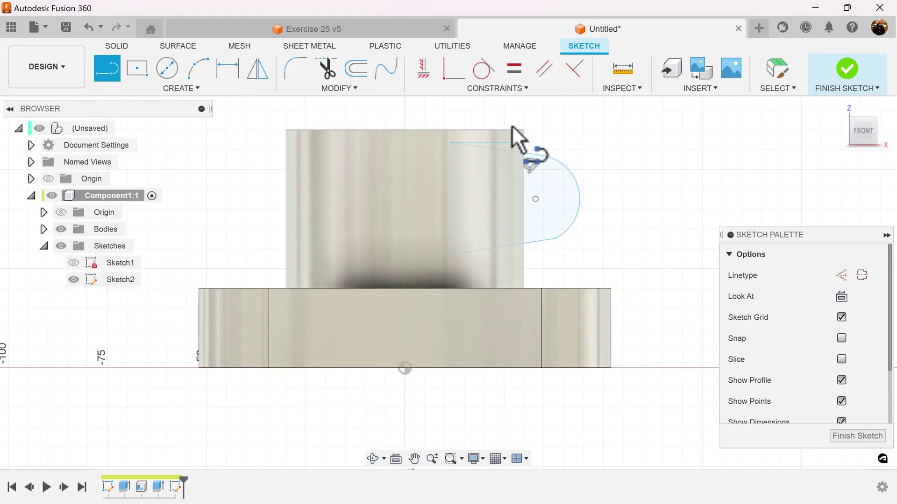
Step: Make the lower line tangent to the arc and set a 30° angle between the lines
left_click(488, 79)
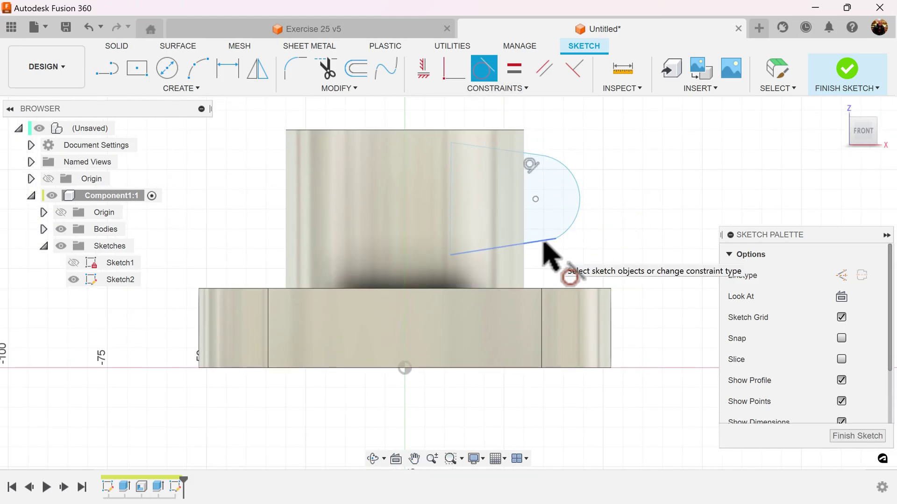
left_click(543, 239)
left_click(577, 196)
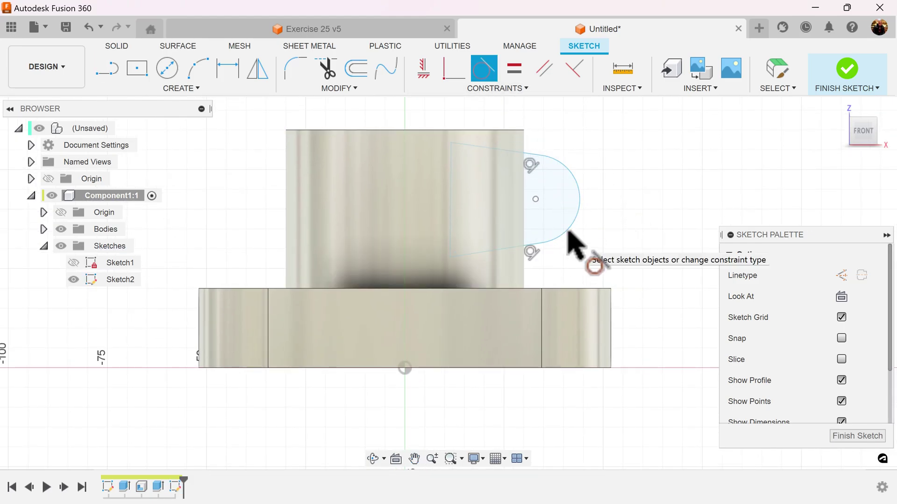
left_click(231, 75)
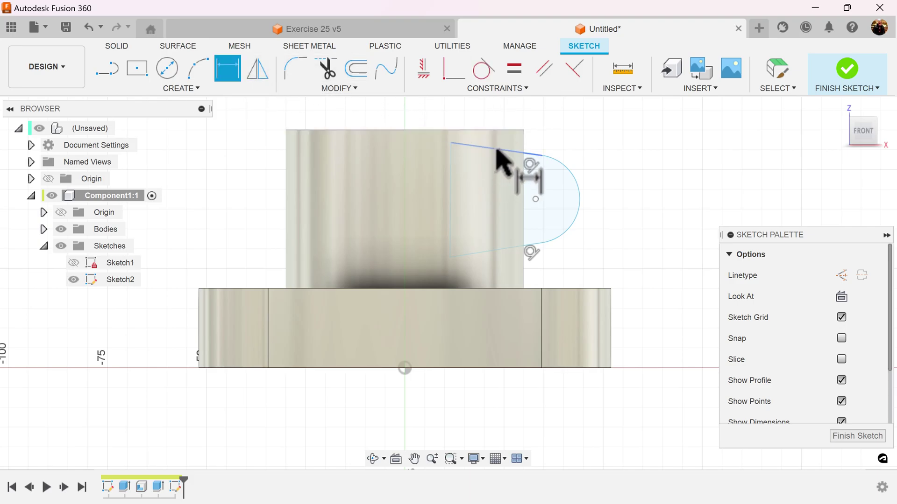
left_click(497, 149)
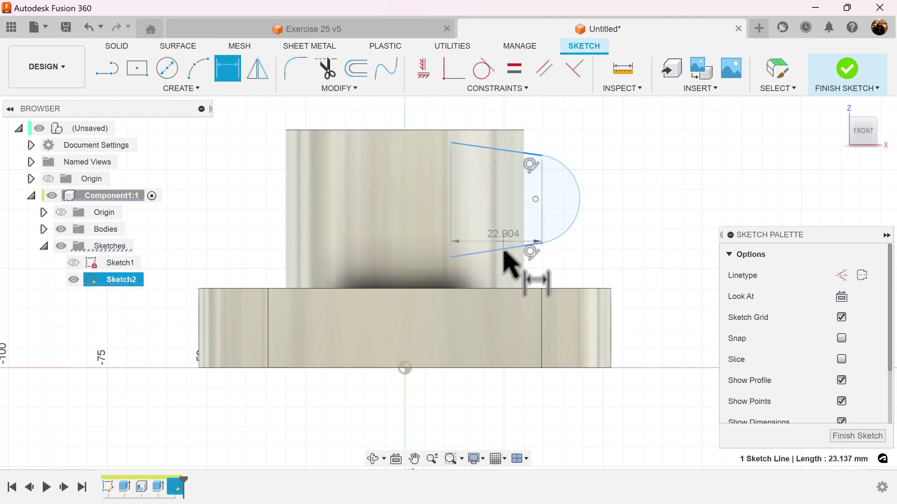
left_click(511, 248)
left_click(378, 207)
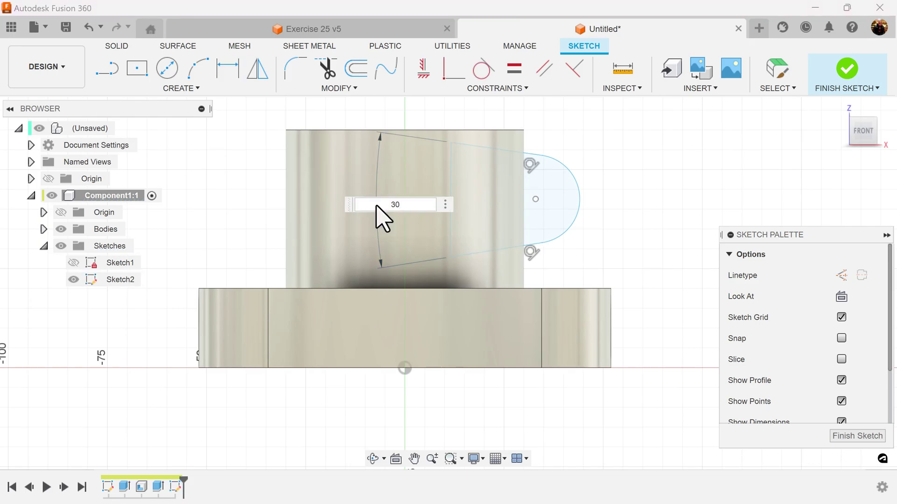
type("30")
key("Return")
left_click_drag(234, 250, 426, 213)
key("Escape")
scroll(668, 177, "up", 2)
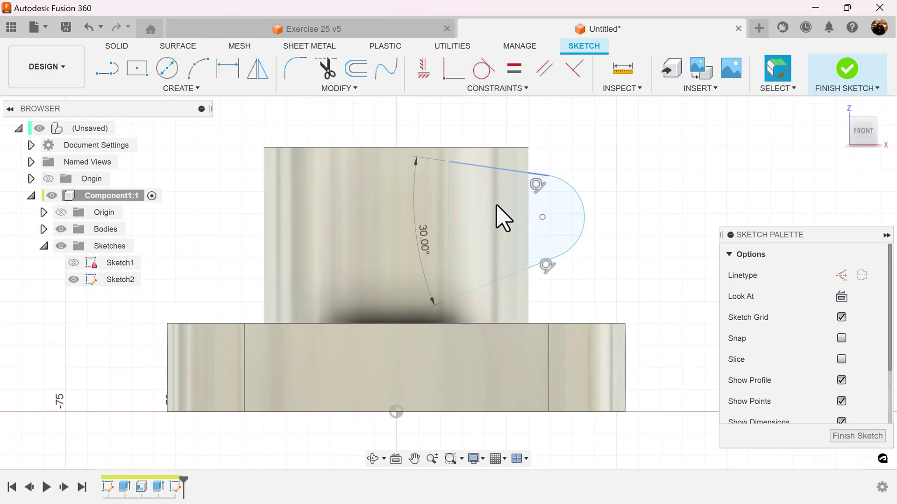
Step: Make the two slanted lines equal length and the left line vertical
left_click(514, 68)
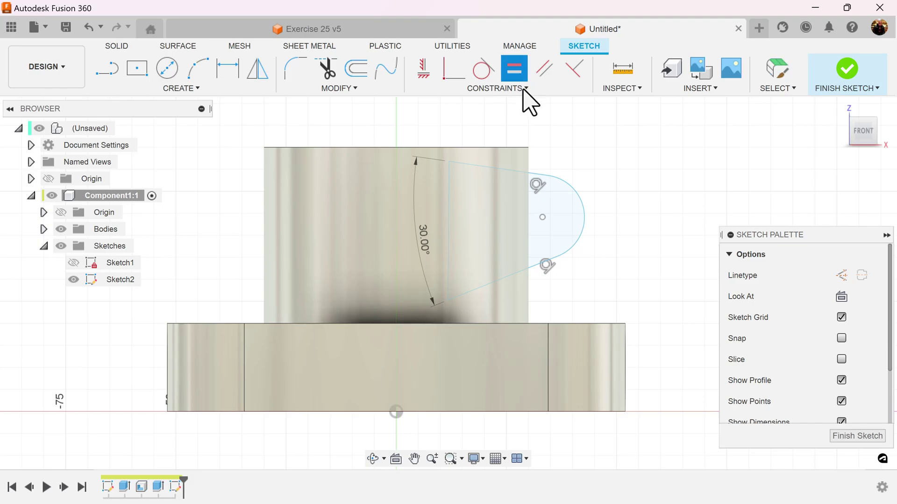
left_click(495, 169)
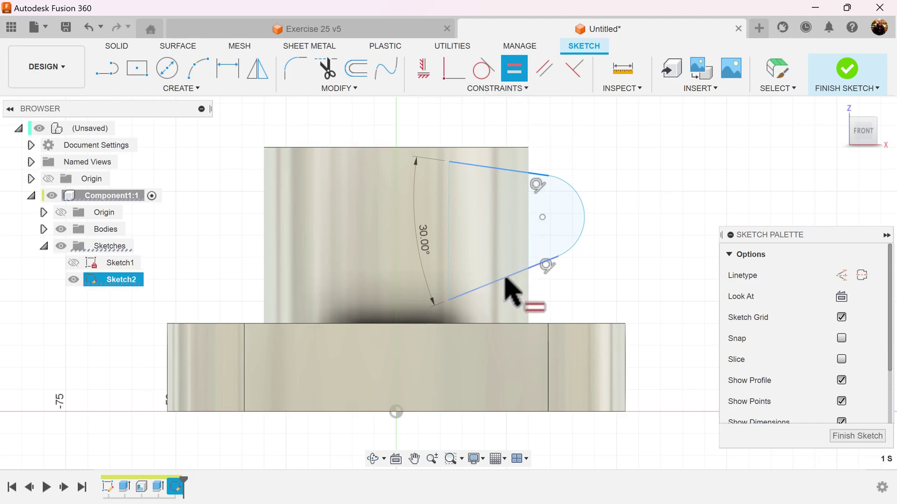
key("Escape")
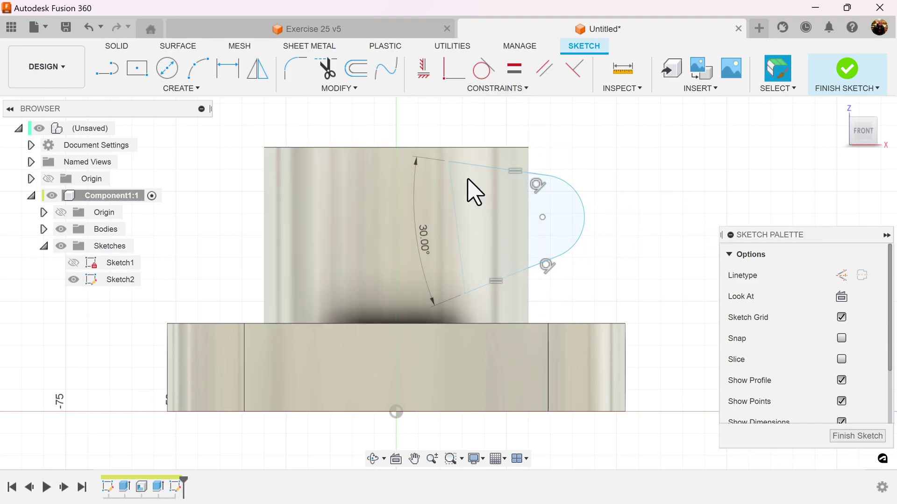
left_click(456, 208)
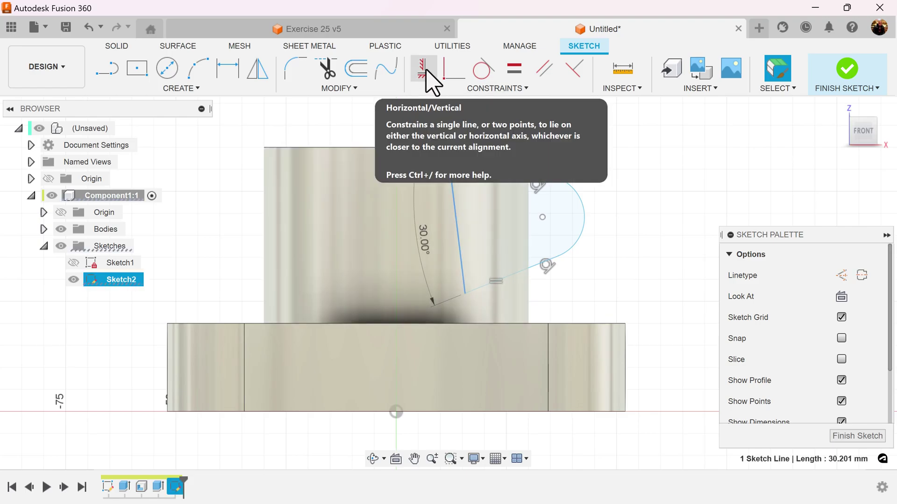
left_click(425, 71)
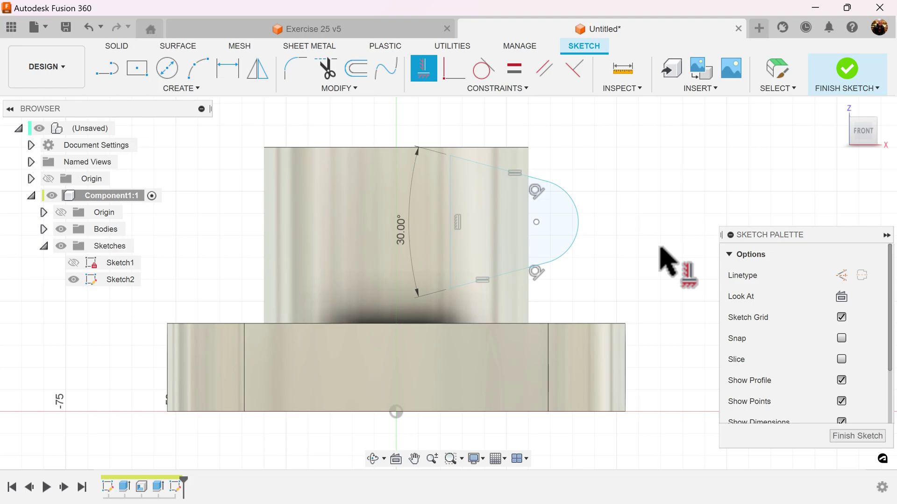
key("Escape")
scroll(651, 211, "down", 2)
Step: Dimension the arc centre 42 mm above the base's bottom edge
mouse_move(650, 210)
middle_mouse_down()
mouse_move(553, 252)
mouse_move(557, 230)
middle_mouse_up()
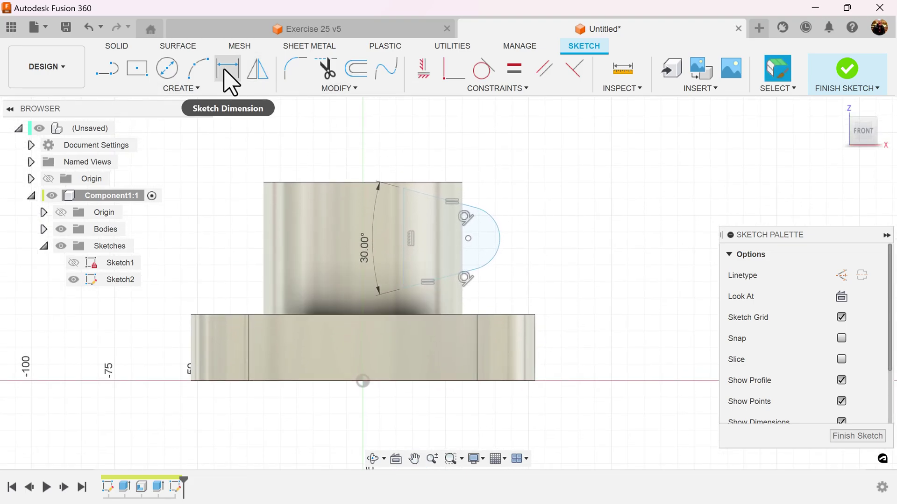
left_click(227, 71)
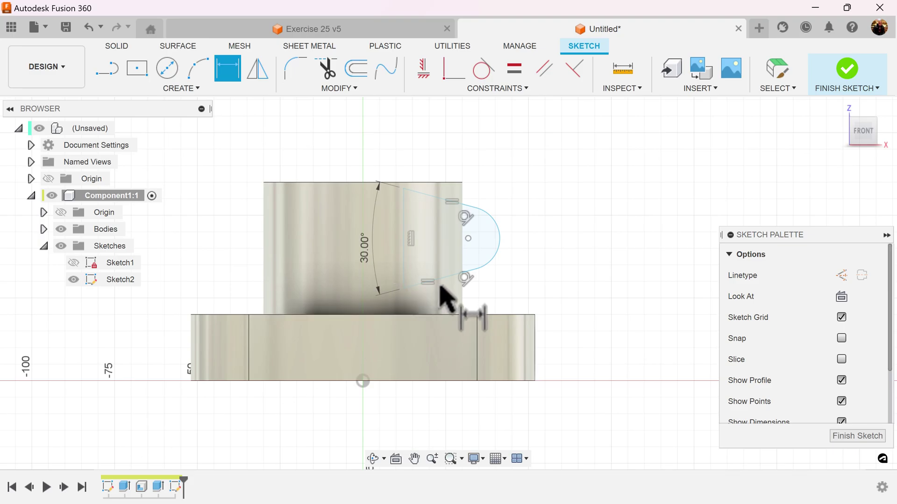
left_click(468, 239)
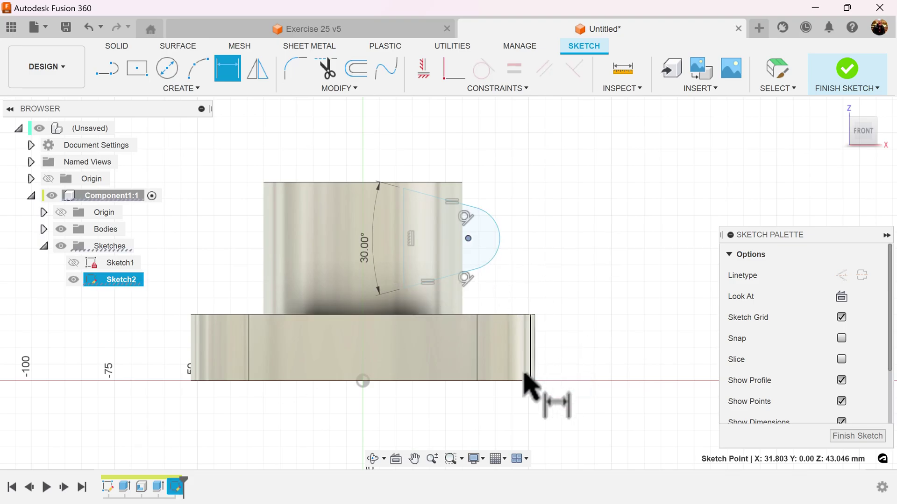
left_click(517, 381)
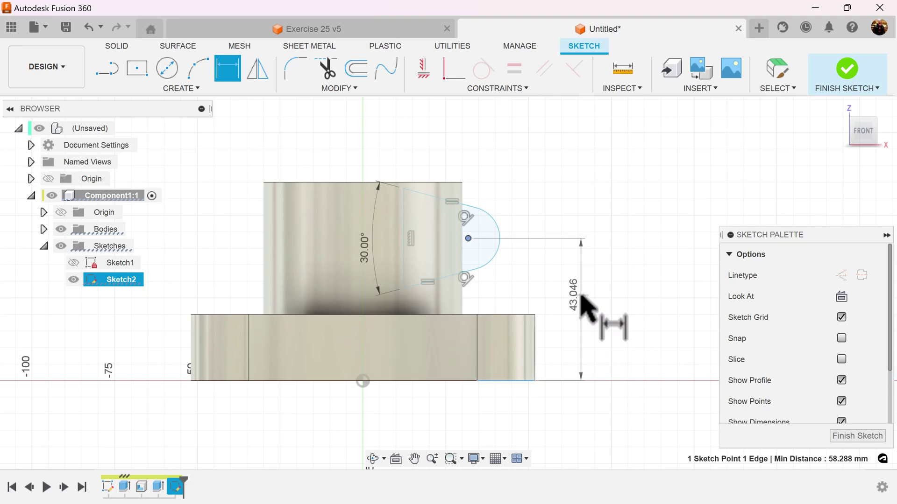
left_click(576, 297)
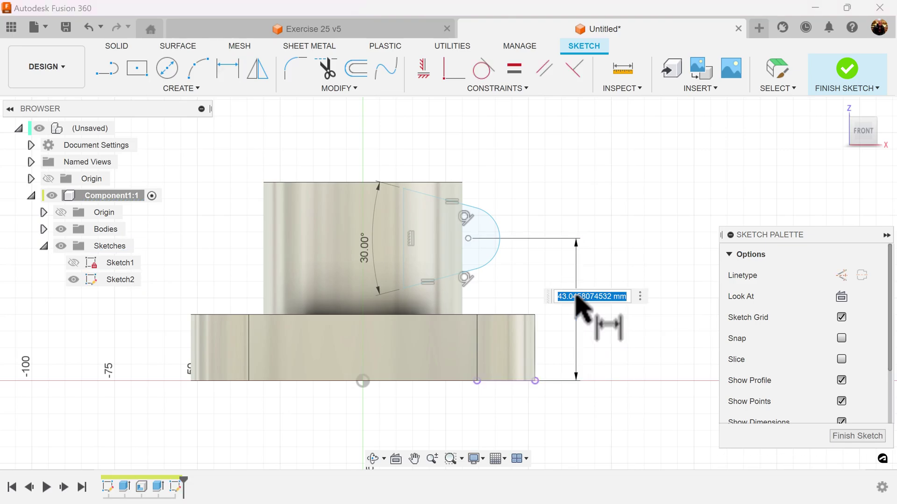
type("42")
key("Return")
scroll(580, 303, "up", 4)
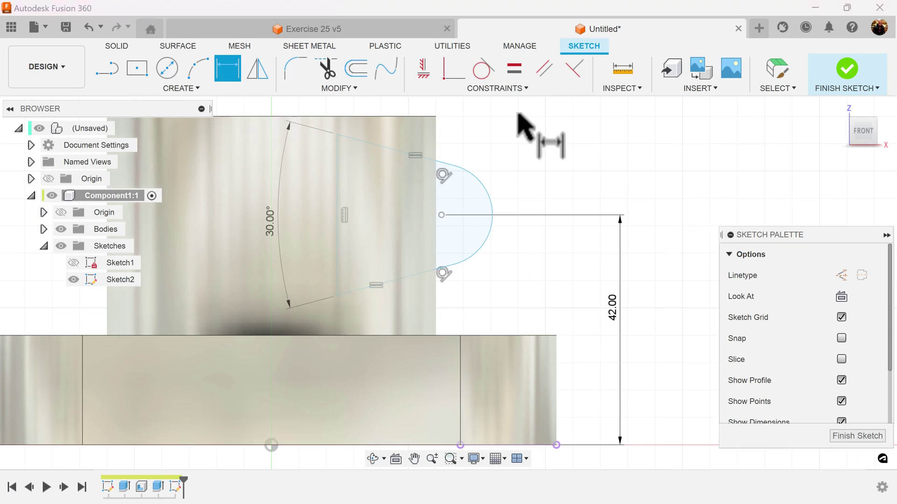
scroll(533, 192, "down", 4)
middle_click_drag(578, 195, 582, 209)
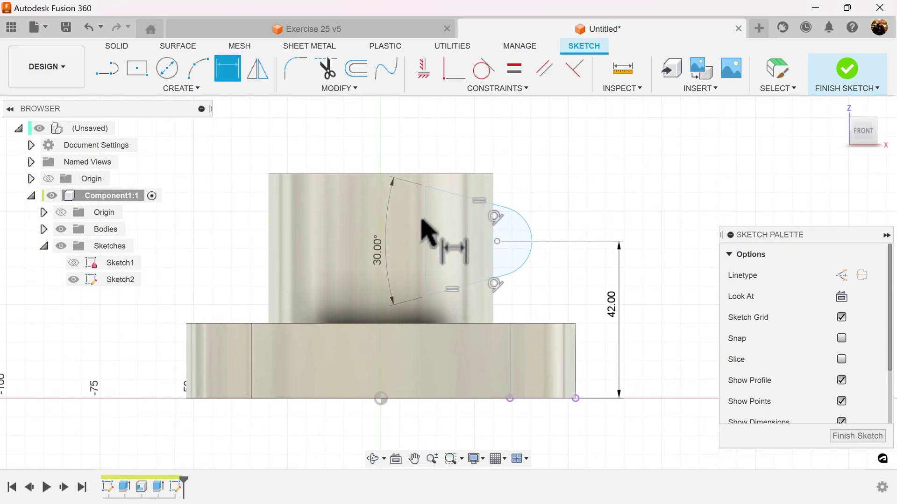
Step: Dimension the arc centre 20 mm from the vertical line and 36 mm from the origin
left_click(426, 229)
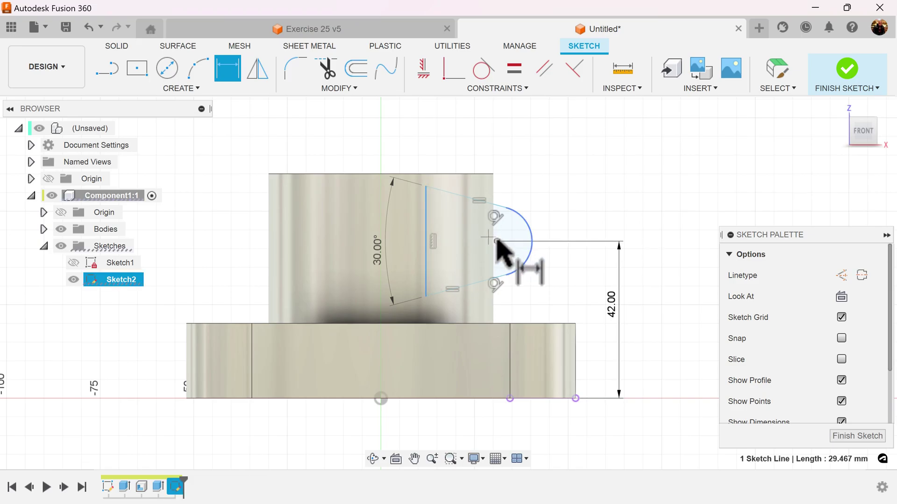
left_click(498, 205)
left_click(477, 154)
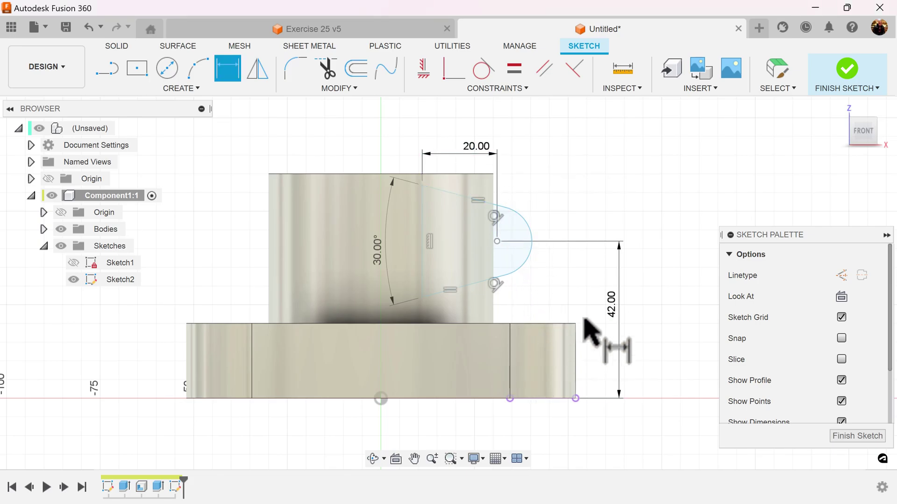
left_click(496, 241)
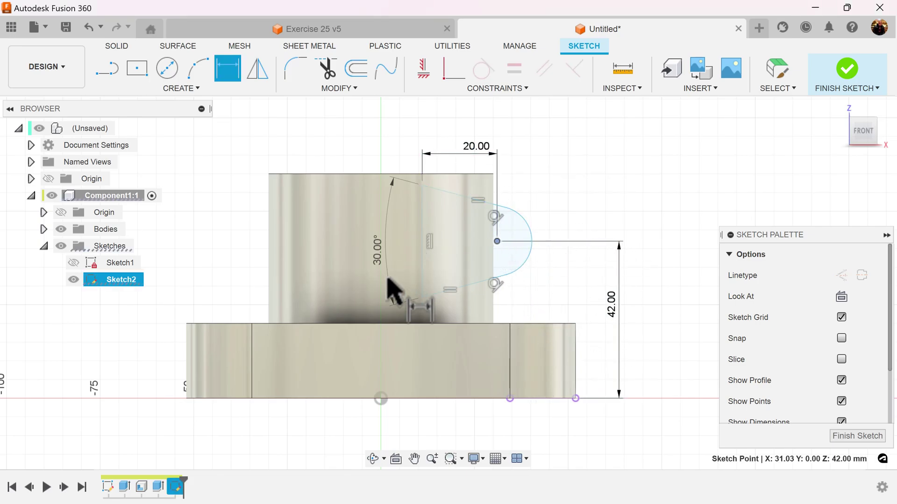
left_click(380, 399)
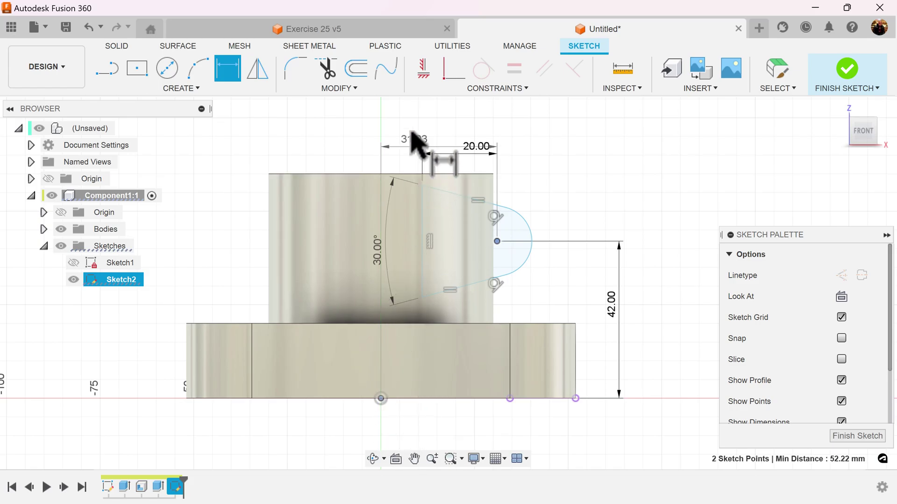
left_click(419, 122)
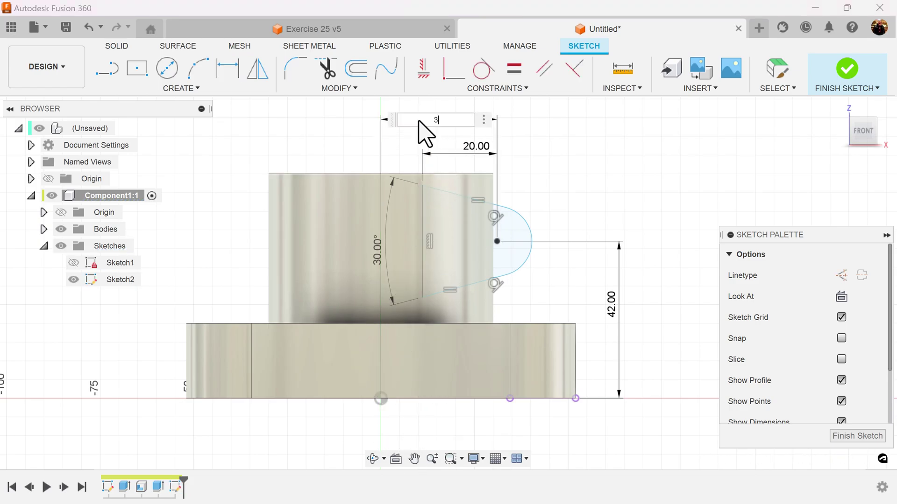
type("36")
key("Return")
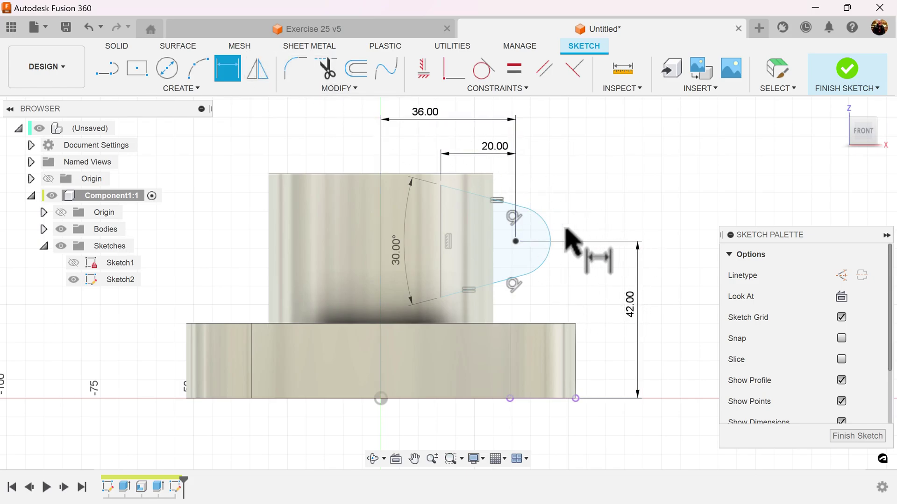
Step: Give the lug arc a 12 mm radius and move the 30° dimension clear
left_click(551, 236)
left_click(565, 224)
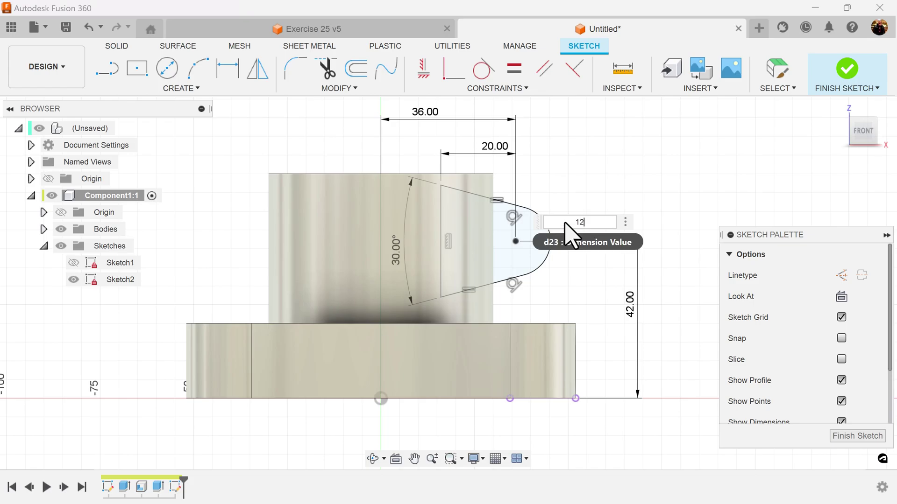
key("Return")
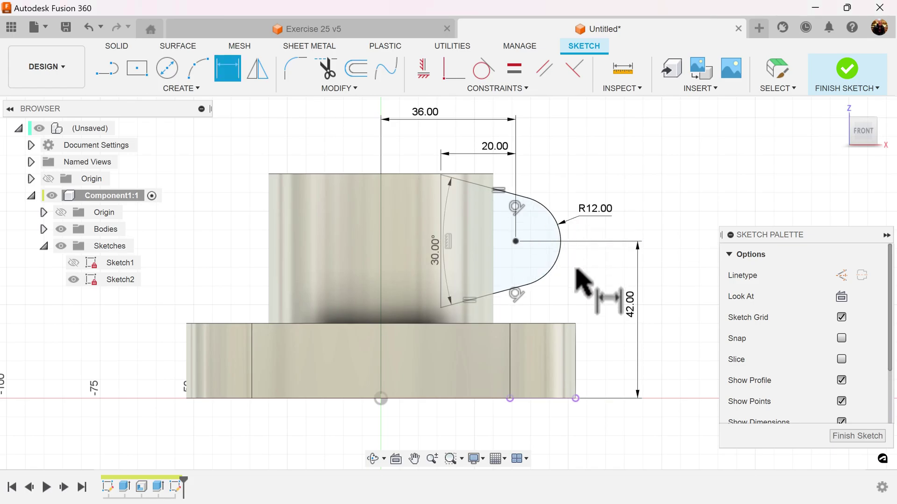
scroll(593, 317, "down", 1)
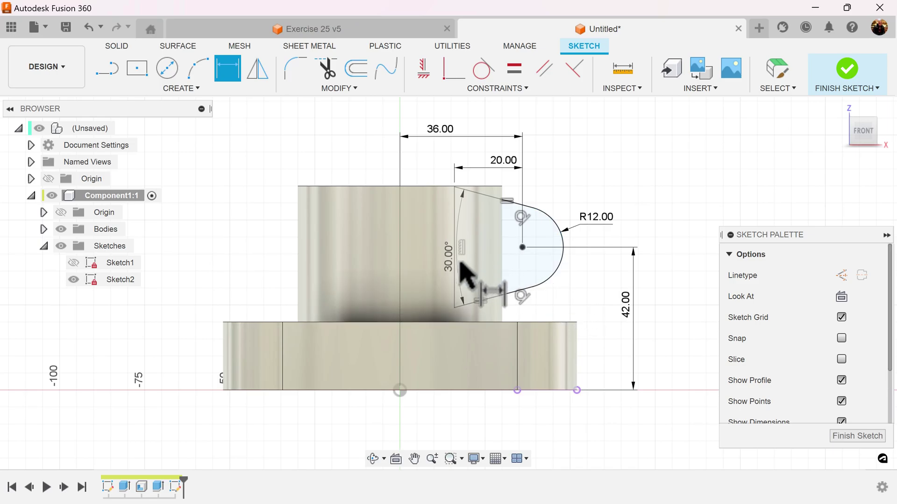
key("Escape")
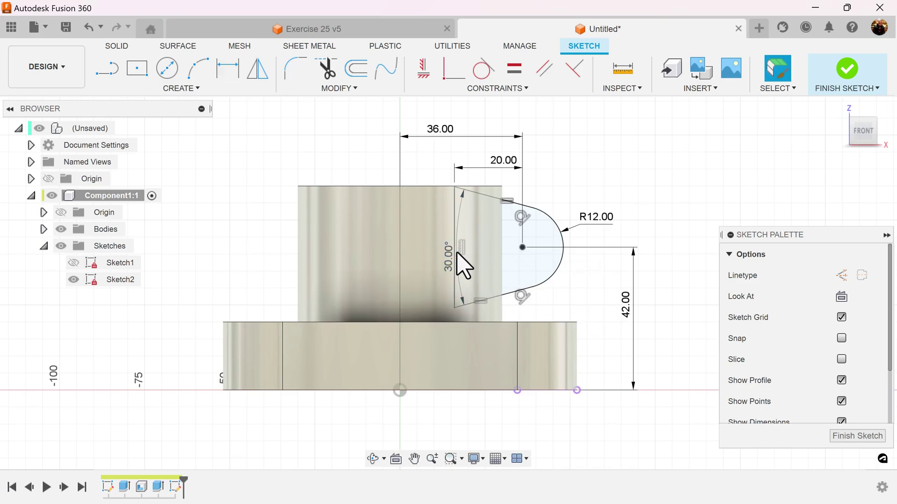
left_click_drag(442, 261, 428, 263)
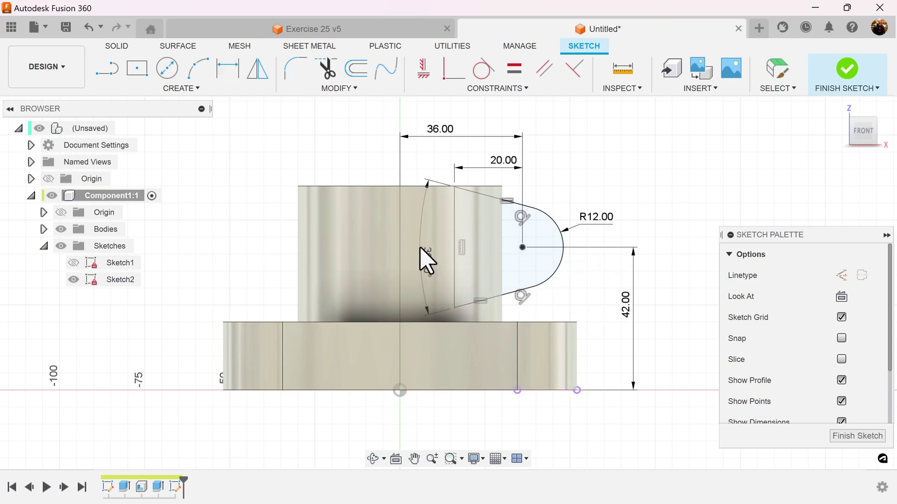
Step: Finish the sketch and extrude the lug profile 36 mm symmetric, whole length, as a Join
left_click(854, 437)
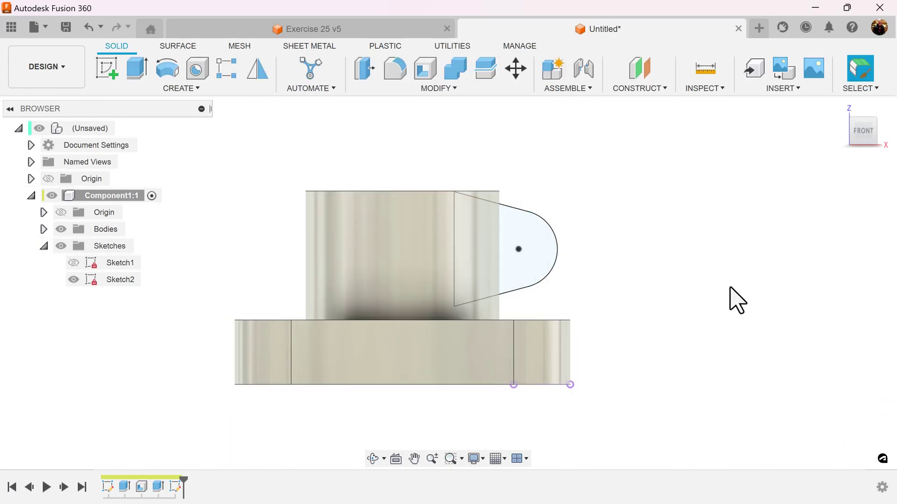
left_click(136, 69)
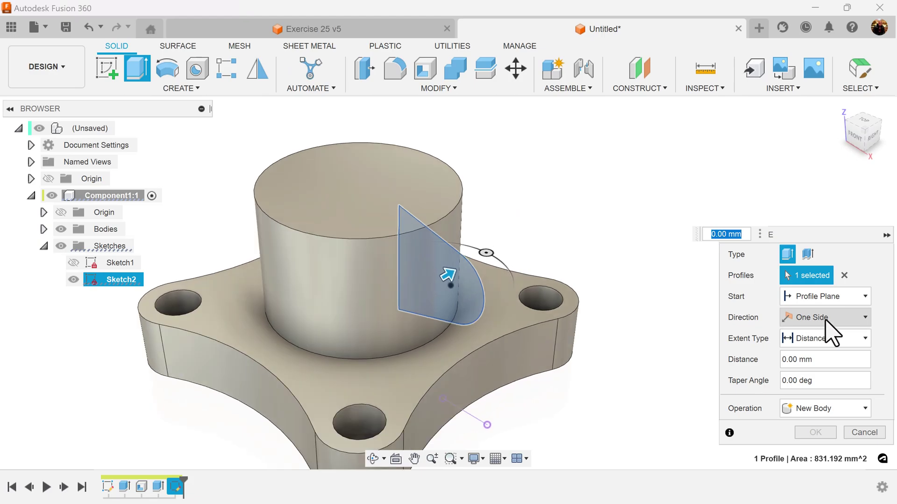
left_click(826, 320)
left_click(822, 367)
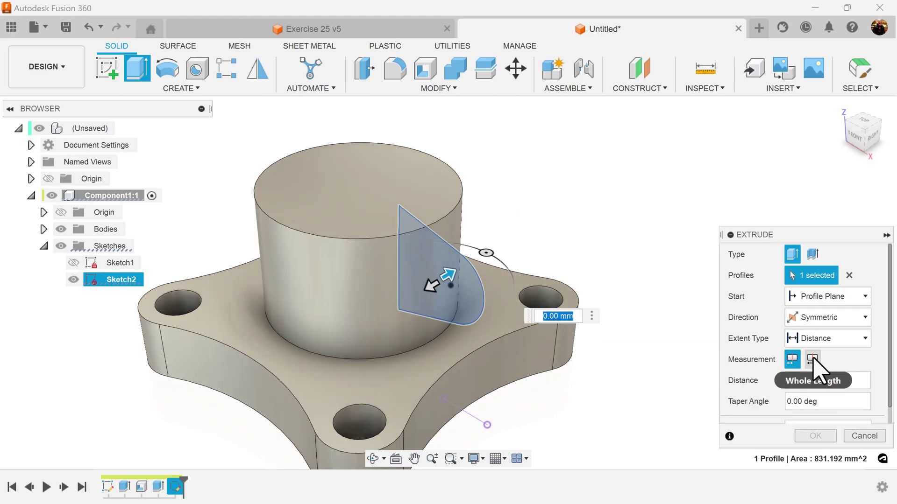
left_click(813, 359)
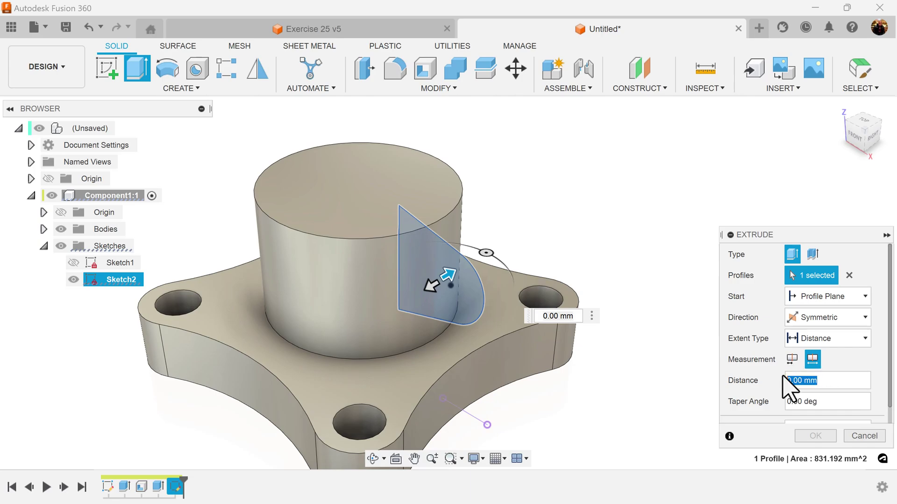
type("36")
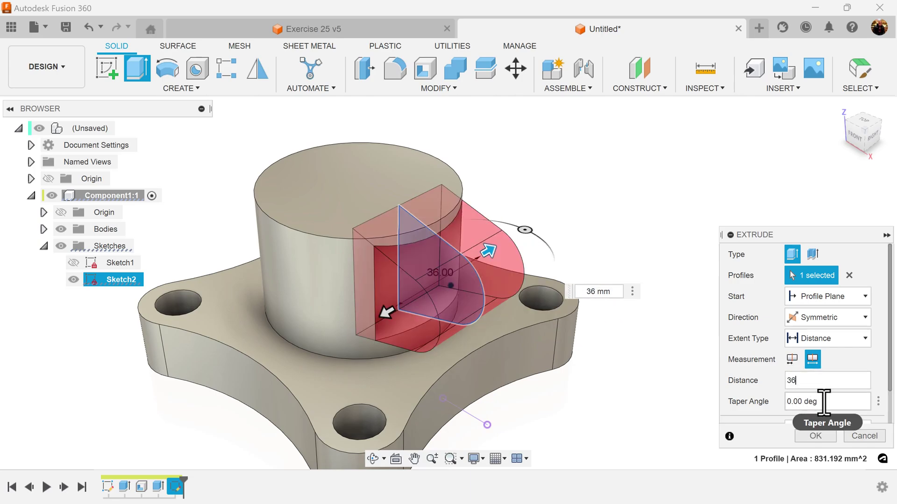
scroll(850, 407, "down", 2)
left_click(845, 393)
left_click(842, 409)
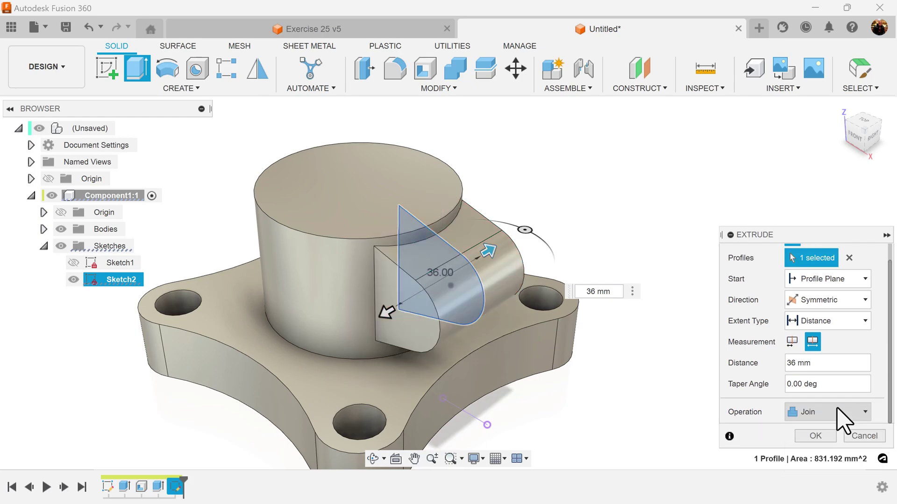
left_click(815, 436)
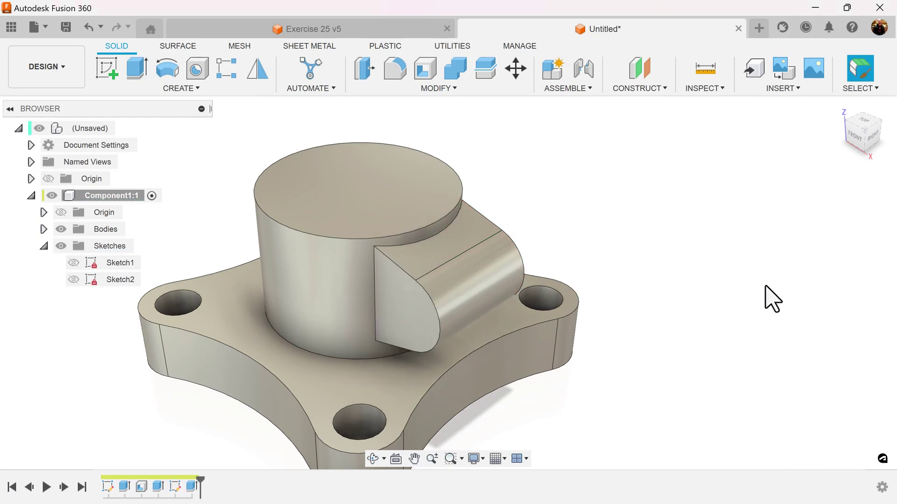
Step: Fillet the lug's front, curved and flat end faces with a 3 mm radius
middle_click_drag(773, 299, 558, 166, "shift")
scroll(558, 166, "up", 1)
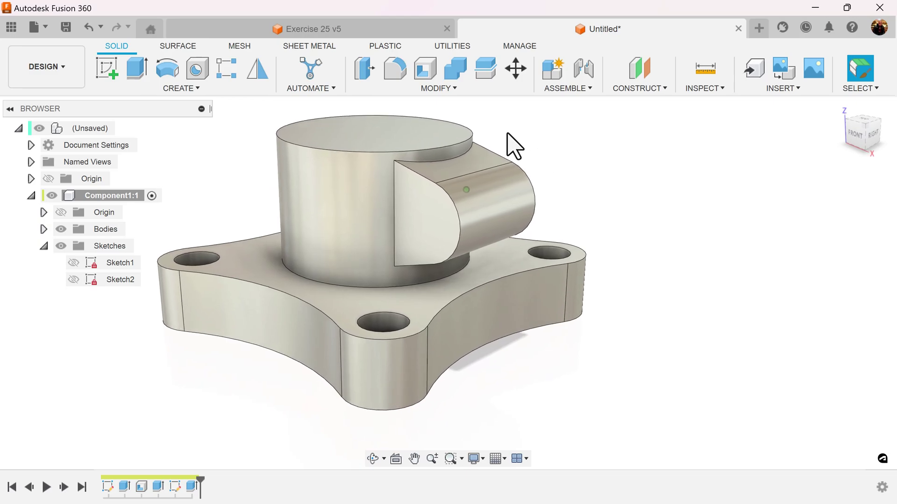
left_click(395, 70)
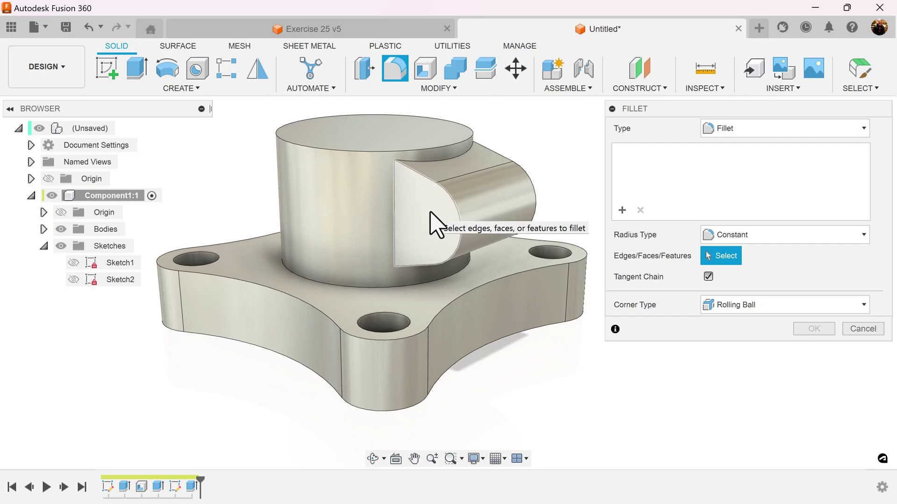
left_click(435, 224)
left_click(491, 208)
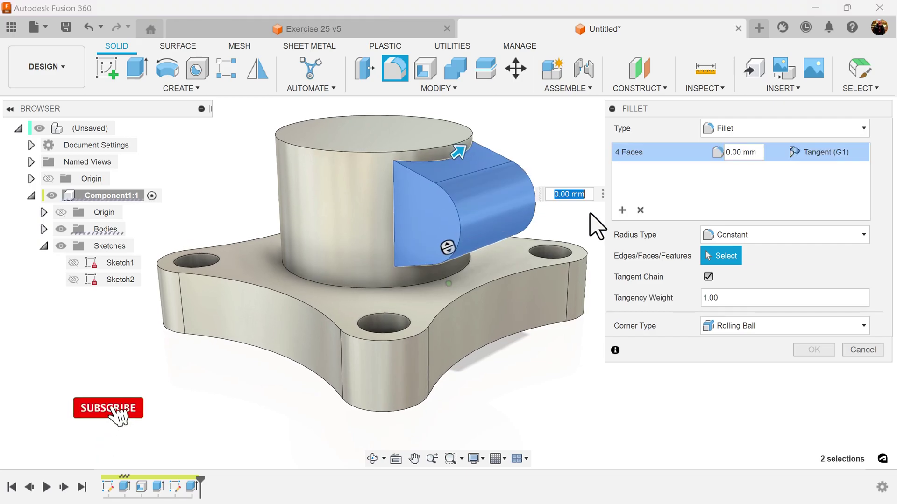
middle_click_drag(597, 226, 490, 222, "shift")
left_click(480, 216)
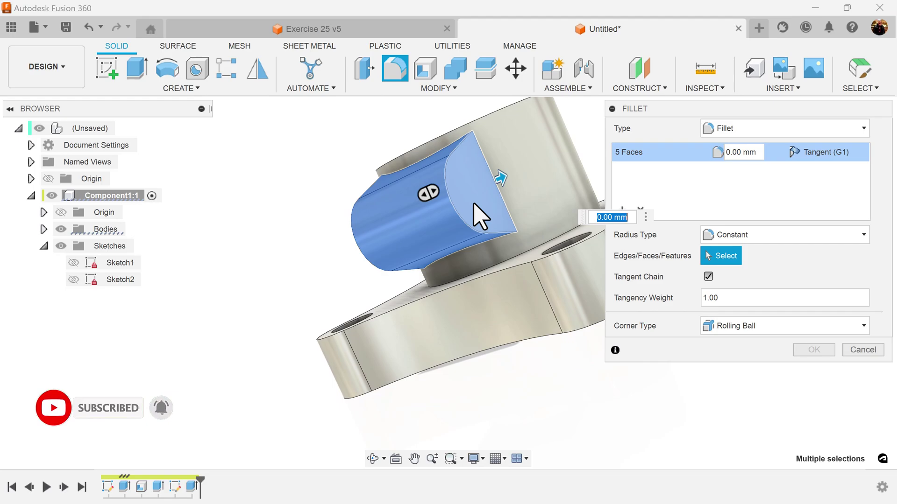
type("3")
key("Return")
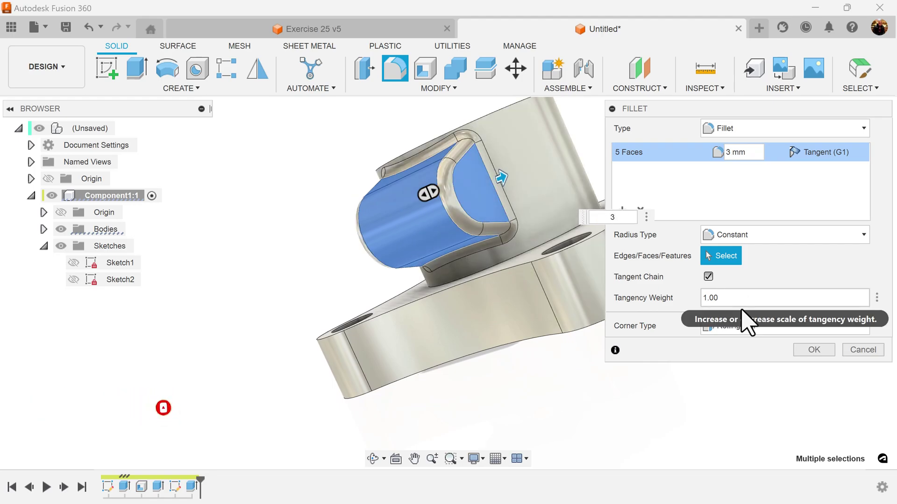
left_click(813, 350)
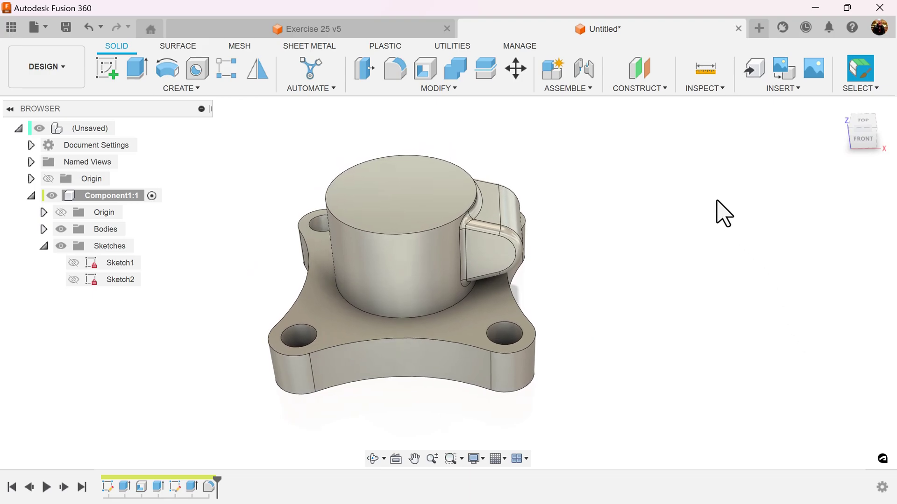
Step: Cut the Sketch1 centre circle through the whole part with extent All
left_click(73, 263)
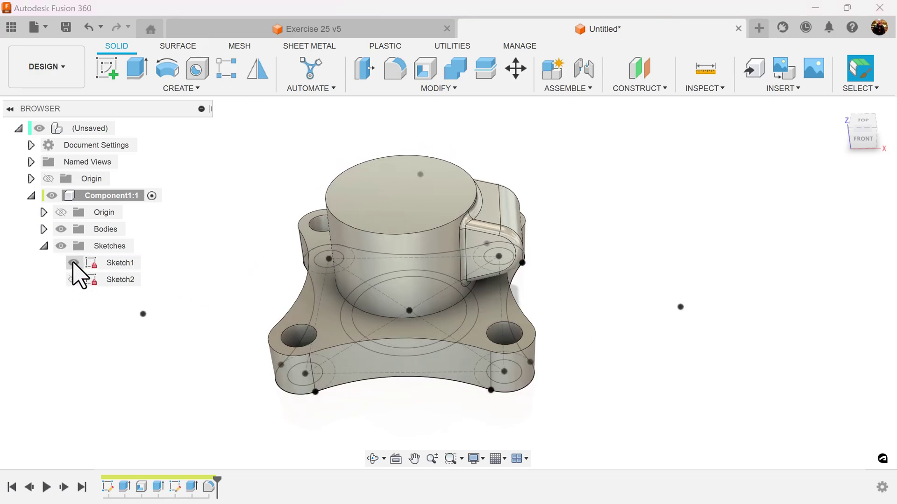
left_click(137, 70)
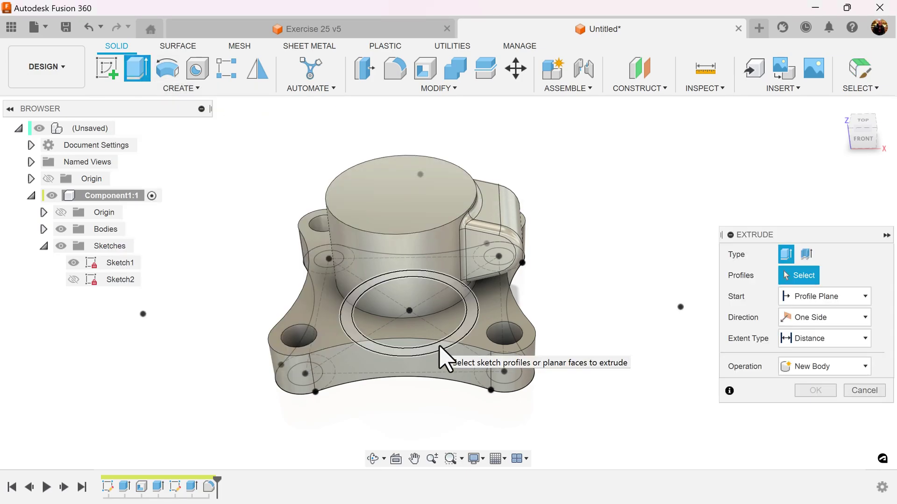
left_click_drag(439, 337, 454, 380)
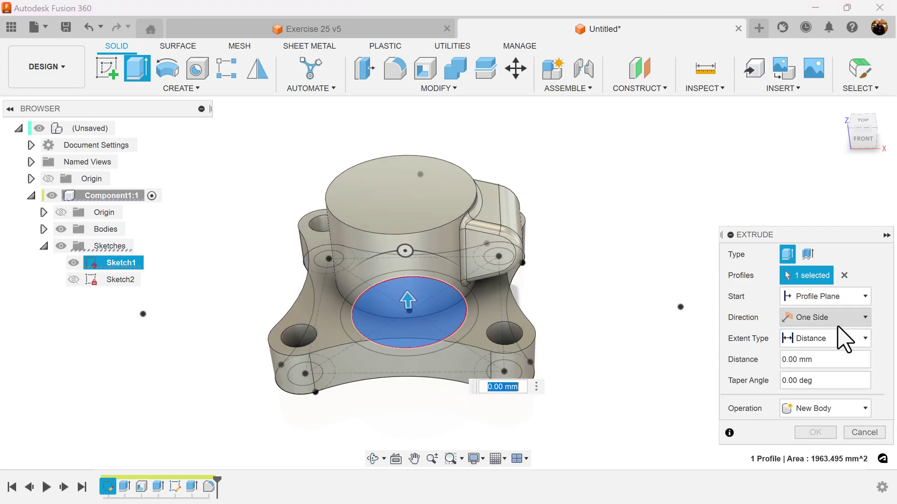
left_click(843, 337)
left_click(825, 387)
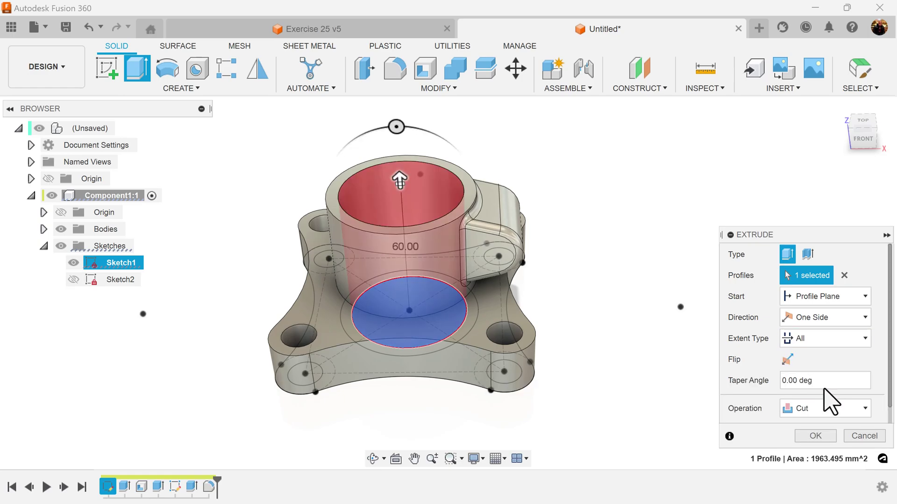
left_click(815, 436)
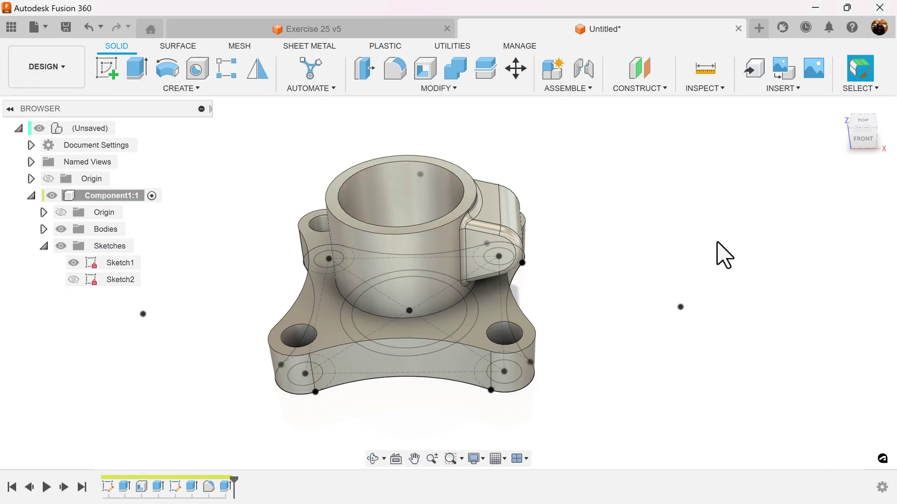
Step: Hide the sketches and view the part from the top
left_click(73, 263)
left_click(73, 279)
left_click(852, 132)
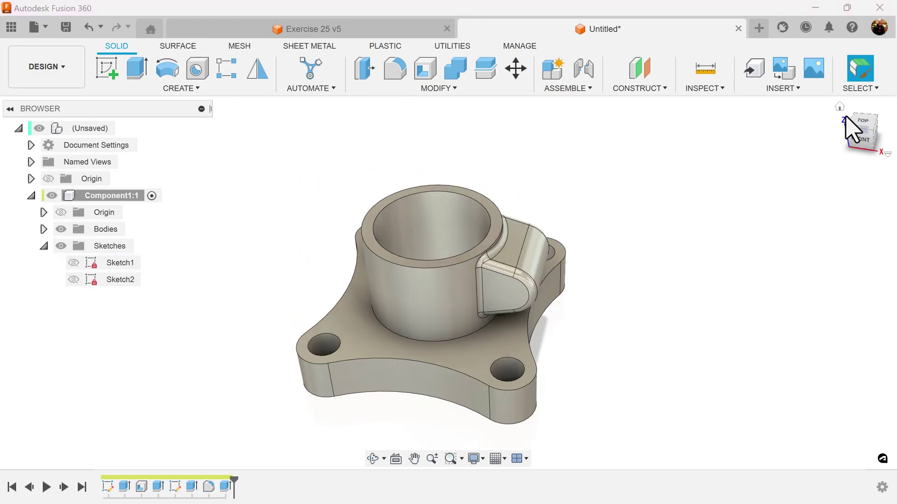
left_click(859, 118)
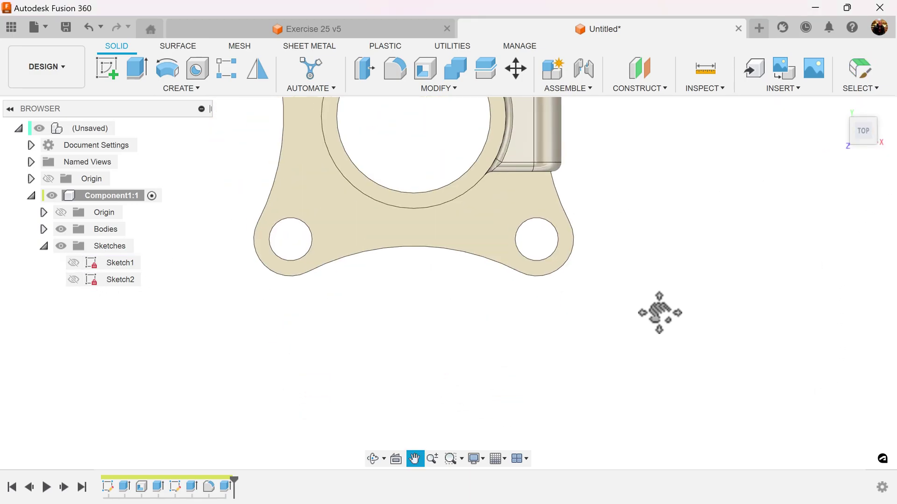
Step: Start a sketch on the XY plane and draw a 55 × 3 mm two-point rectangle
left_click_drag(669, 329, 697, 436)
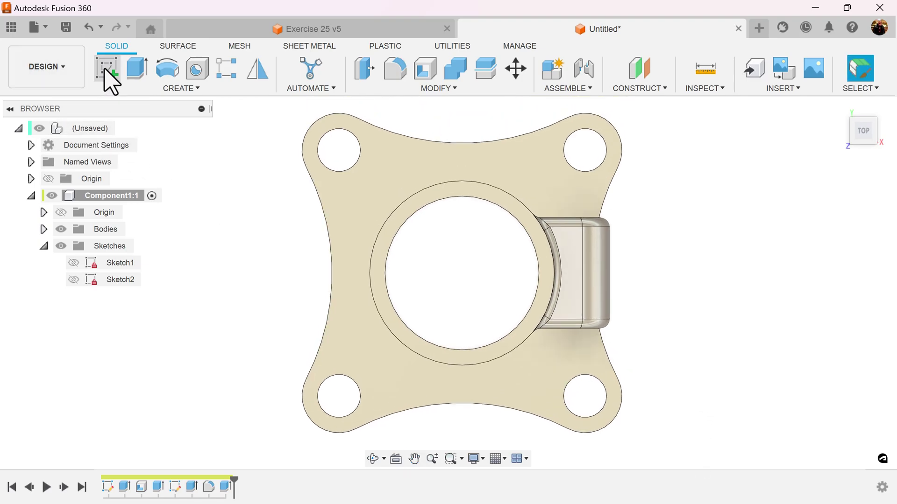
left_click(106, 70)
left_click(486, 238)
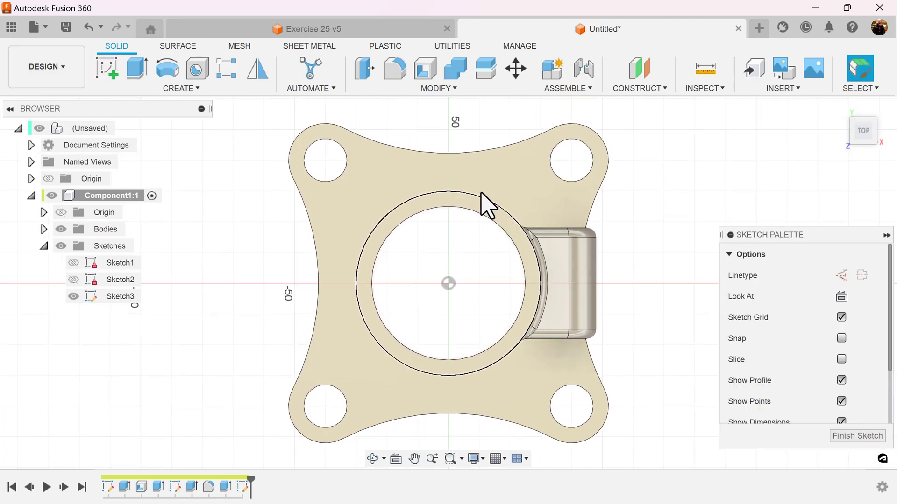
left_click(186, 89)
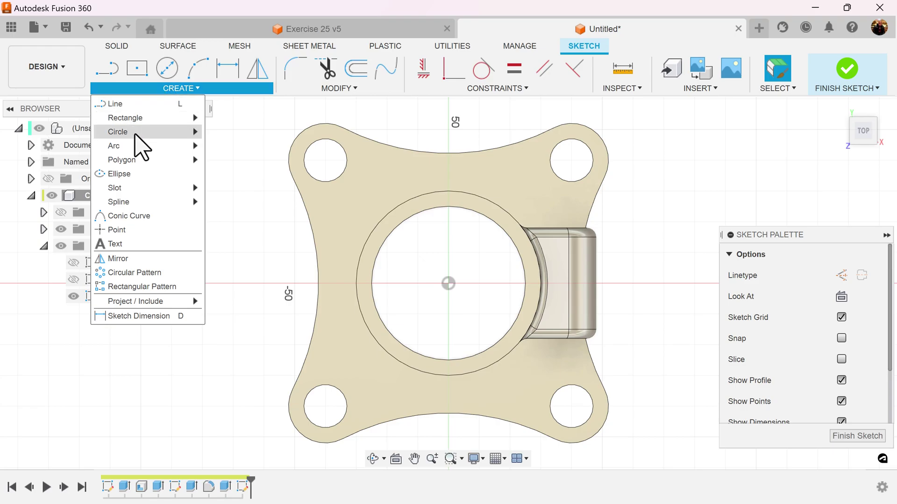
mouse_move(140, 119)
left_click(231, 120)
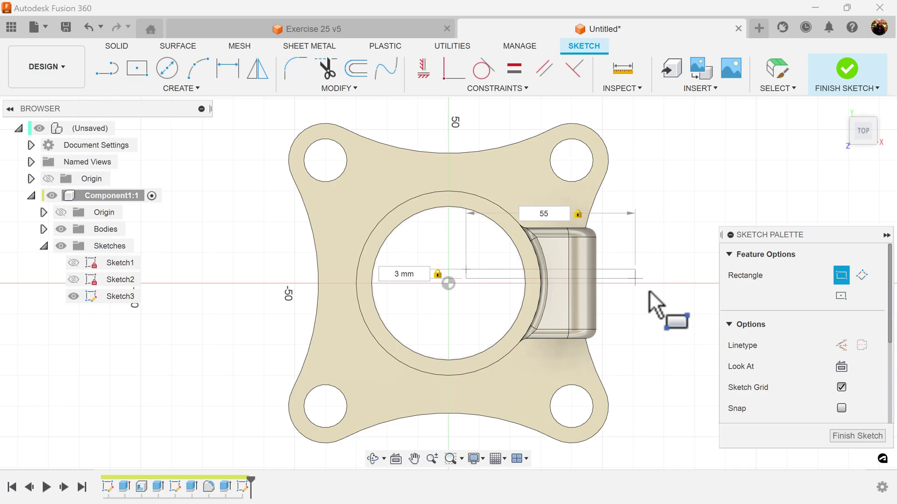
key("Return")
Step: Centre the rectangle's 3 mm end edge on the origin with a MidPoint constraint, then finish the sketch
left_click(497, 88)
left_click(460, 207)
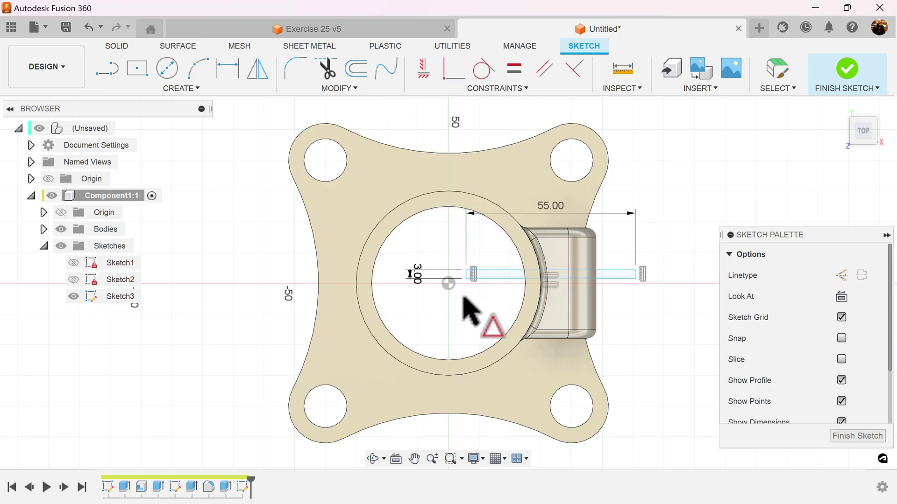
scroll(466, 303, "up", 5)
left_click(467, 236)
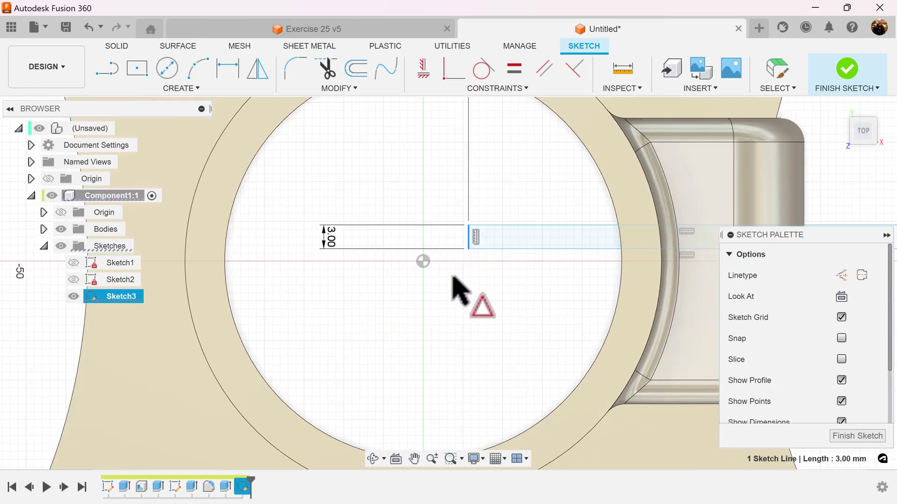
left_click(423, 260)
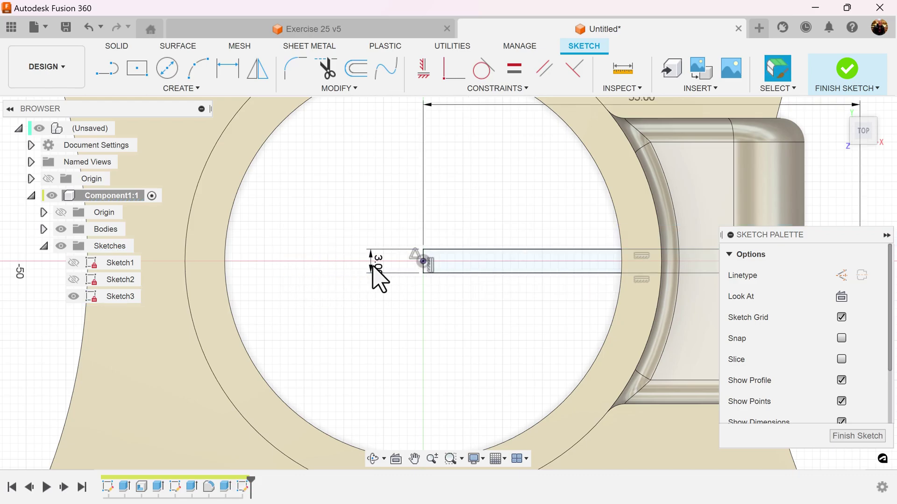
scroll(591, 350, "down", 5)
mouse_move(590, 350)
middle_mouse_down()
mouse_move(490, 320)
mouse_move(408, 311)
middle_mouse_up()
left_click(868, 435)
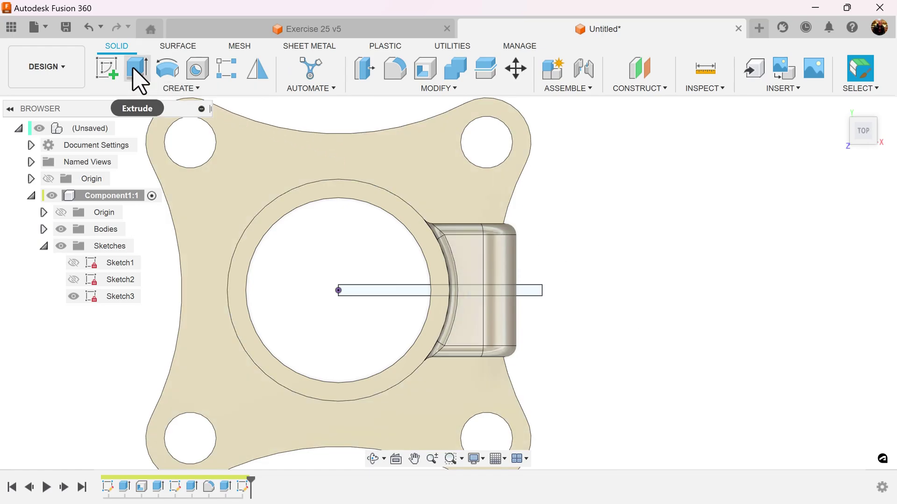
Step: Extrude the Sketch3 rectangle as a cut with extent All to form the clamp slit
left_click(137, 70)
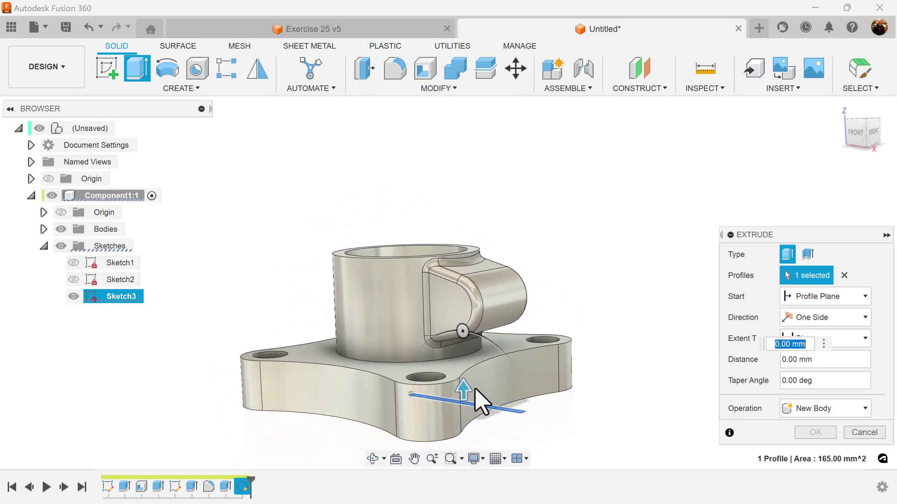
left_click_drag(463, 380, 458, 152)
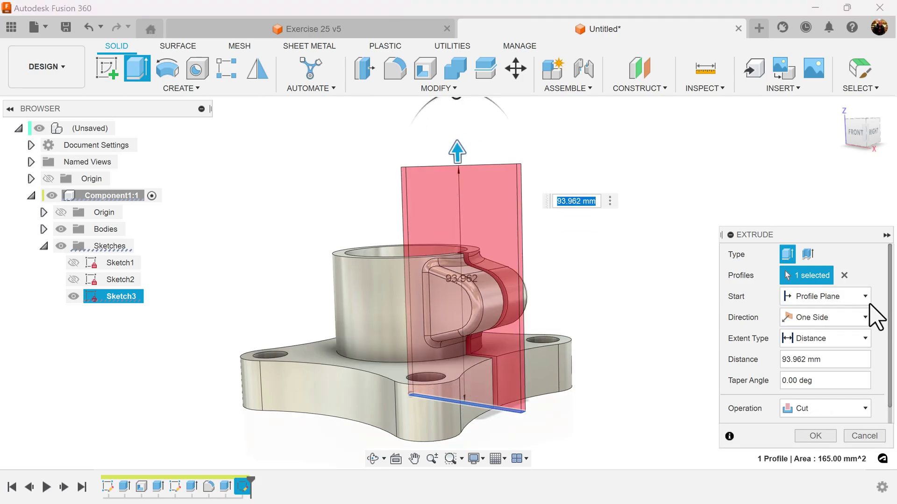
left_click(855, 340)
left_click(847, 381)
left_click(805, 439)
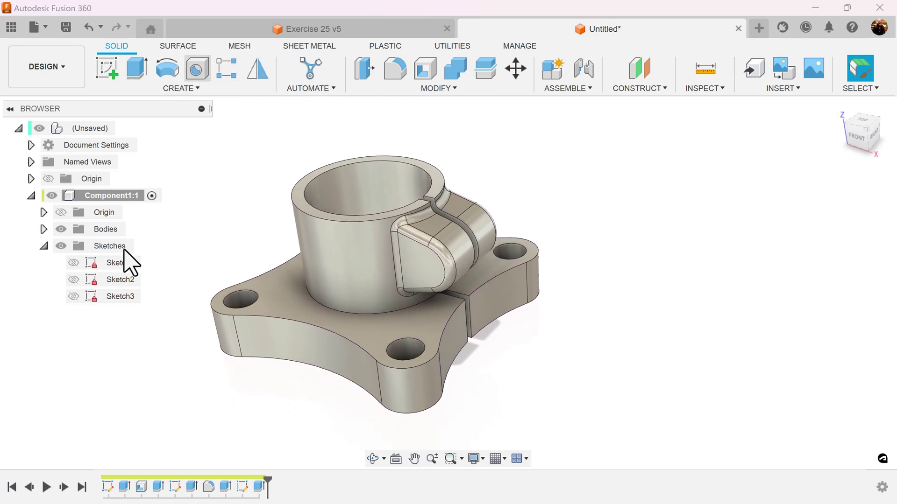
Step: Add a Simple counterbored hole on the lug's end face, extending To the slit face
left_click(198, 69)
left_click(421, 275)
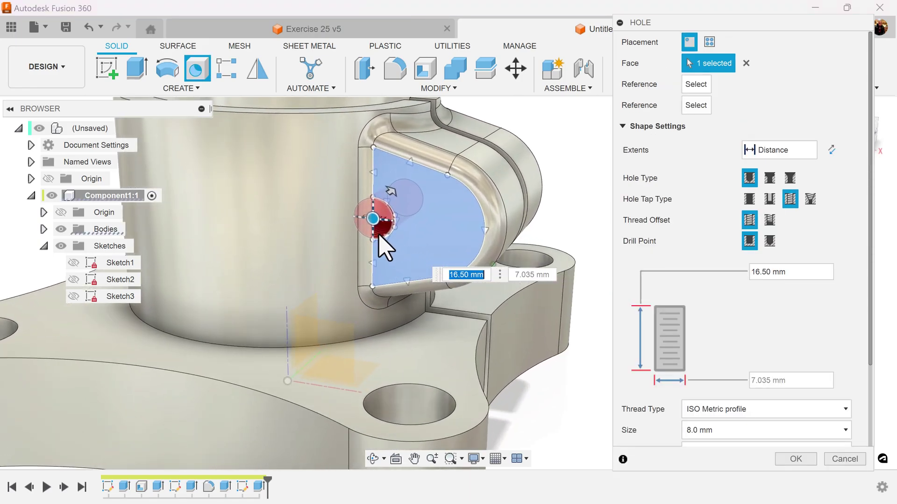
left_click_drag(371, 213, 432, 226)
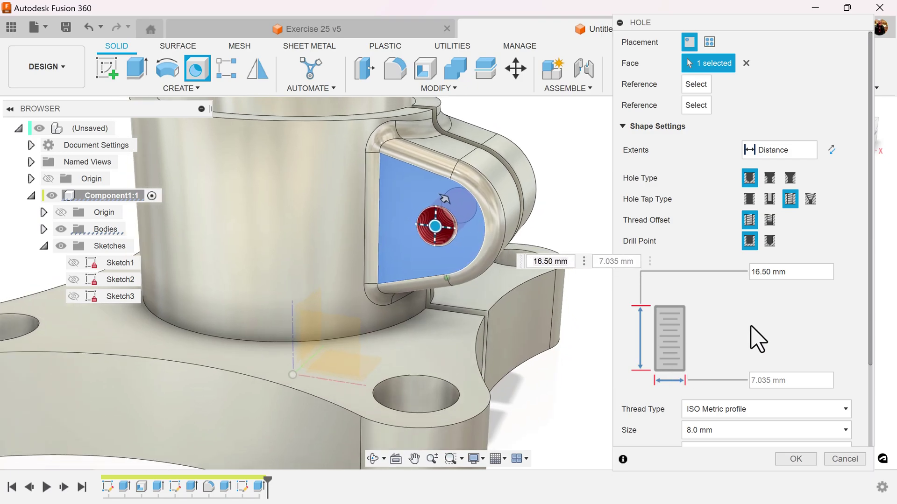
scroll(847, 264, "down", 3)
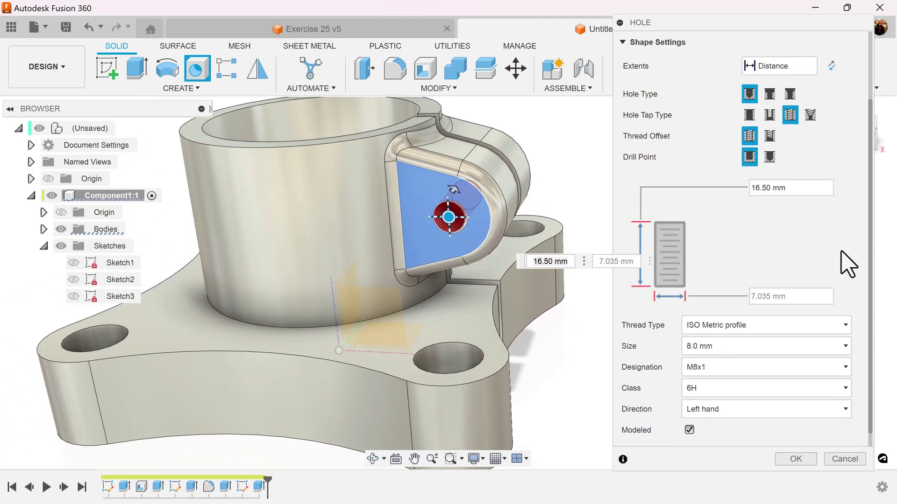
scroll(847, 264, "down", 1)
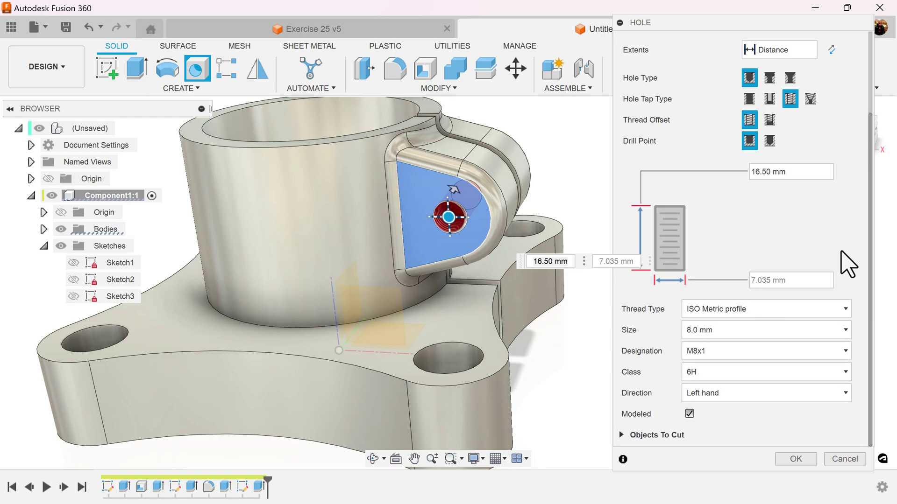
left_click(773, 83)
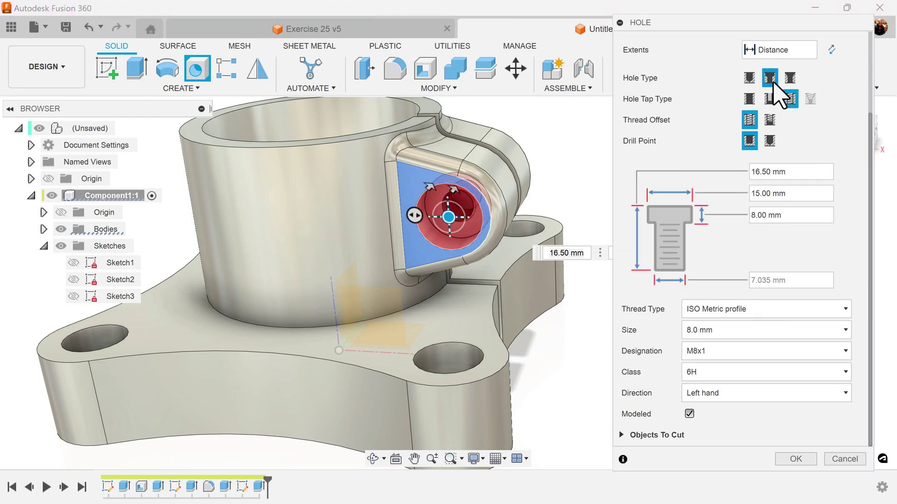
left_click(811, 51)
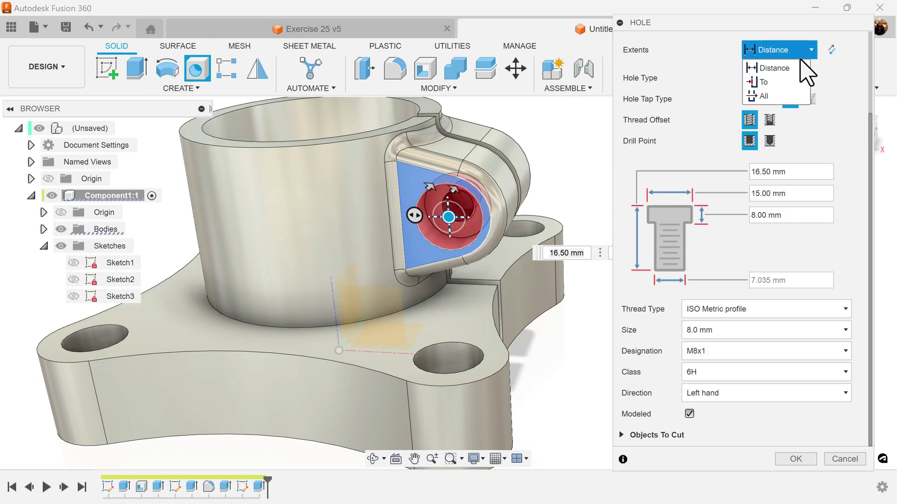
left_click(785, 81)
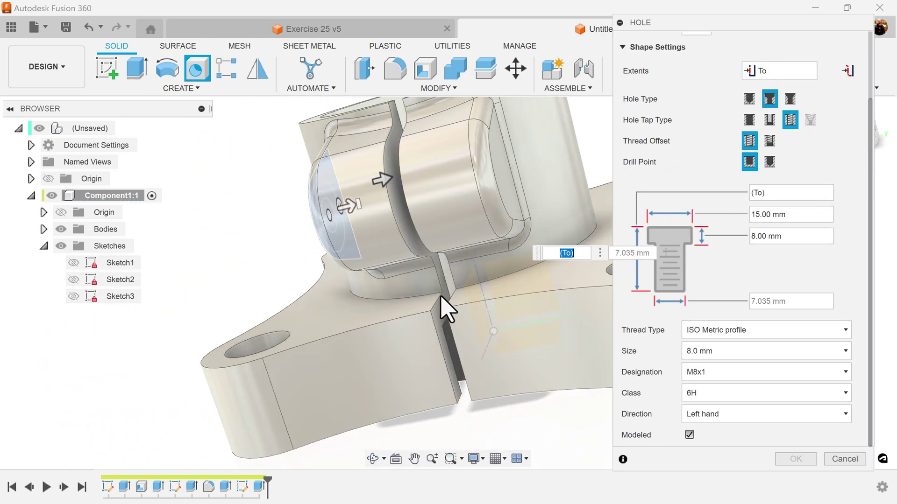
left_click(411, 243)
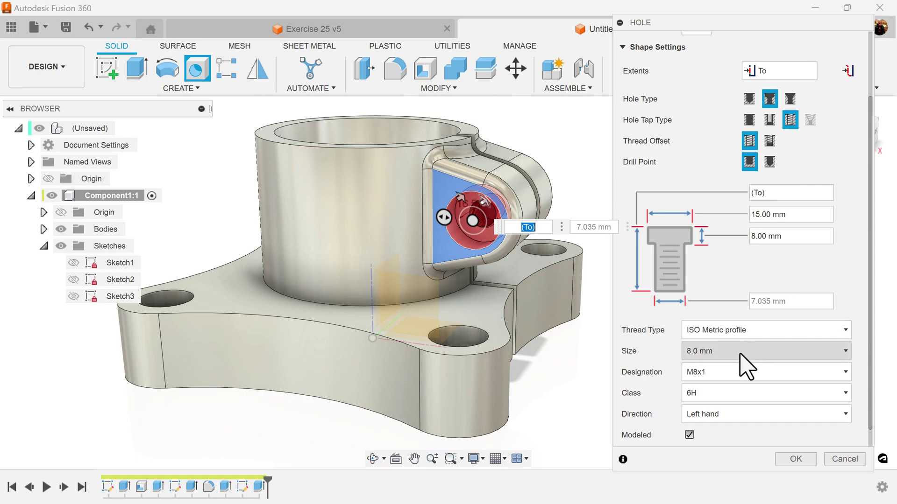
left_click(749, 120)
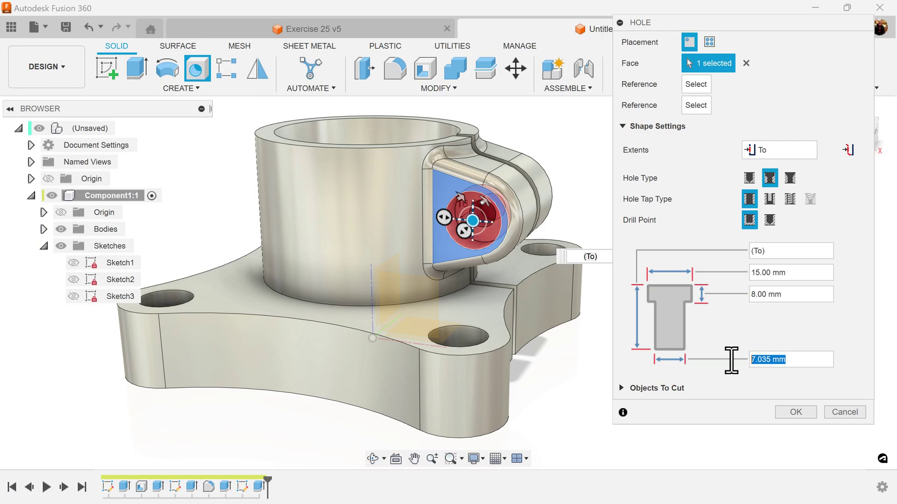
left_click(796, 413)
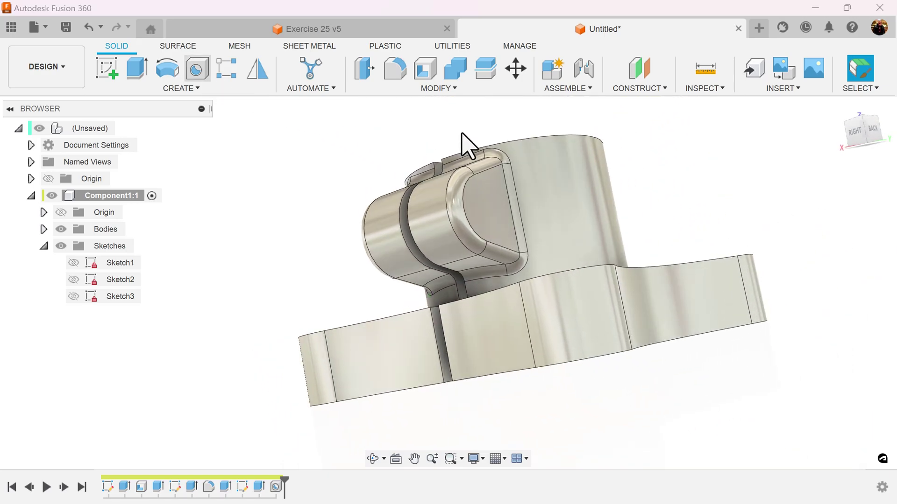
Step: Place a centred tapped hole on the opposite lug face, extending to the slit face
left_click(488, 217)
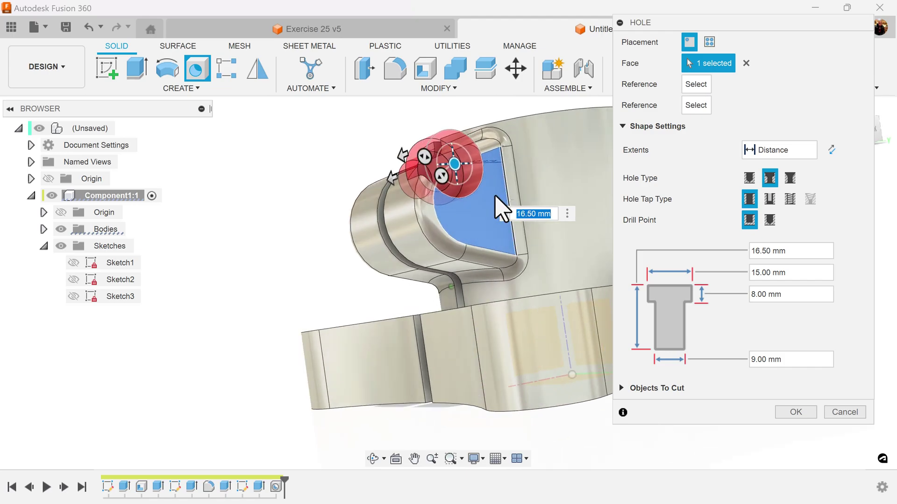
left_click_drag(457, 134, 477, 190)
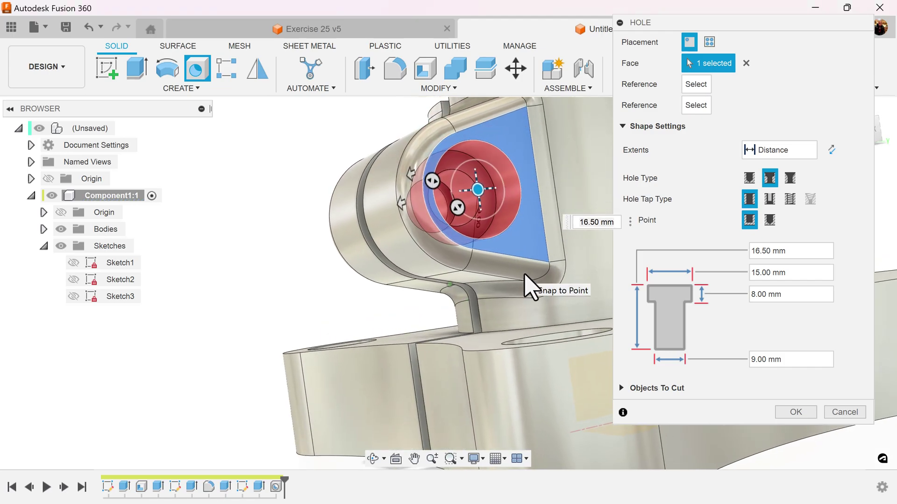
scroll(526, 288, "down", 3)
middle_click_drag(530, 286, 829, 208, "shift")
left_click(791, 200)
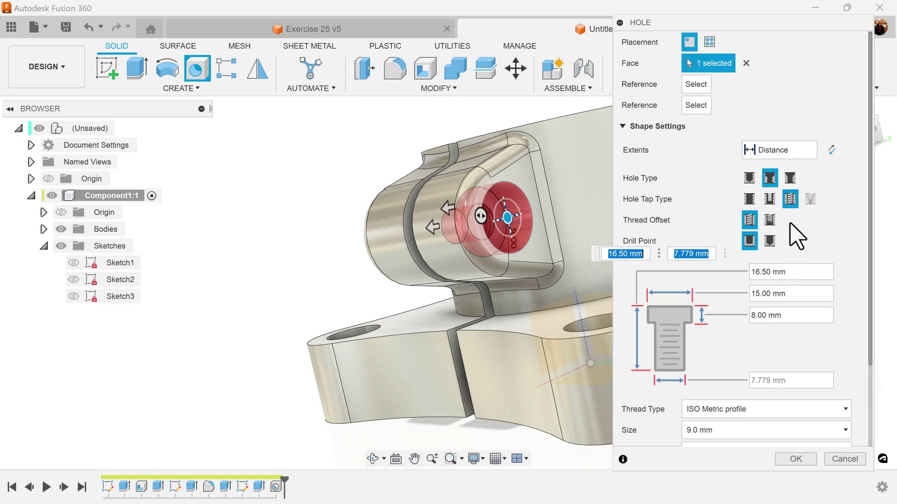
left_click(817, 156)
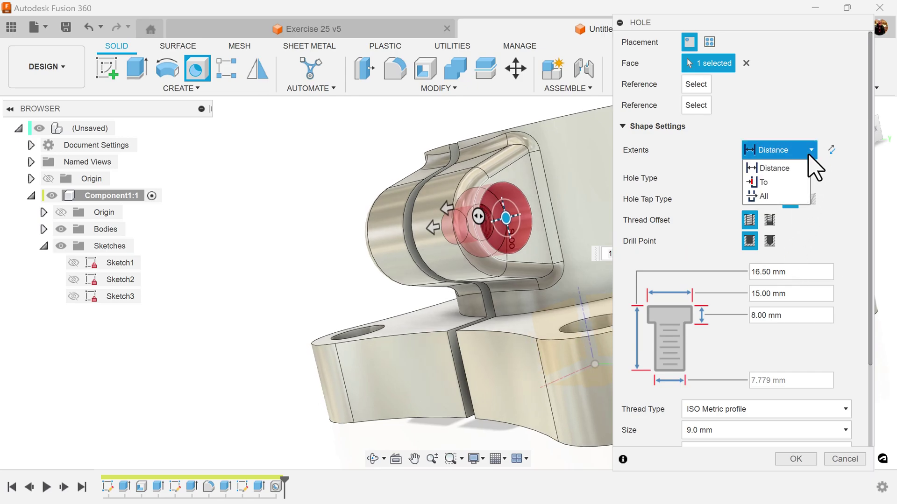
left_click(797, 183)
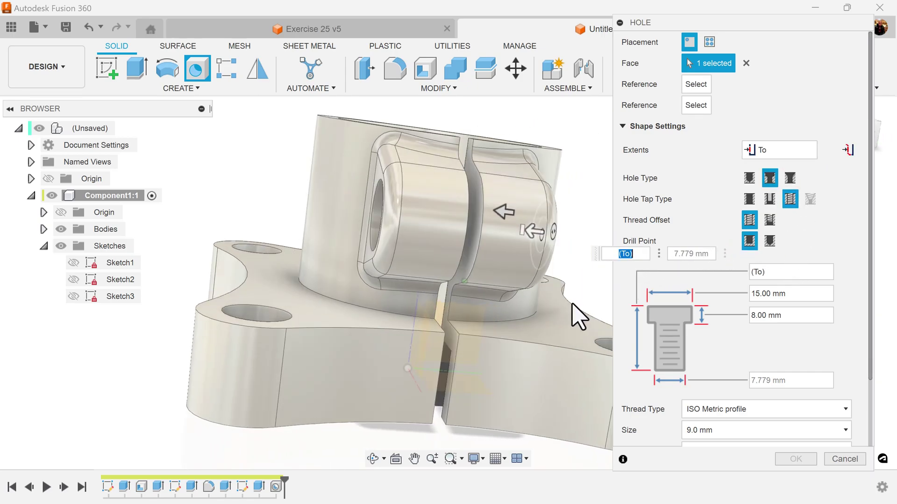
left_click(470, 245)
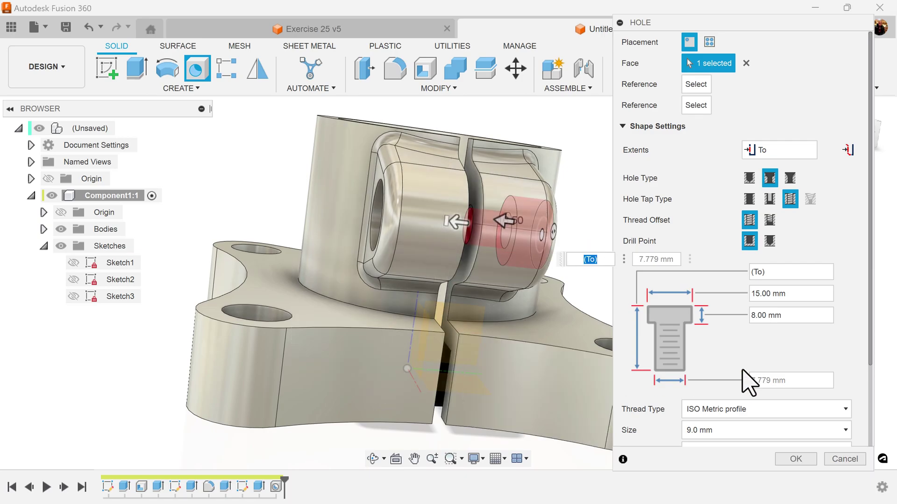
Step: Make it a simple 8.0 mm hole with M8x1 thread designation
left_click(749, 178)
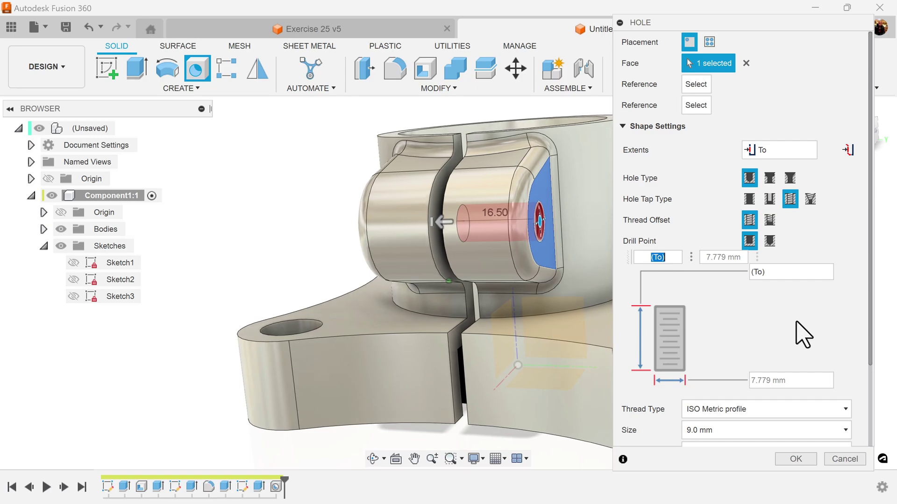
scroll(809, 352, "down", 3)
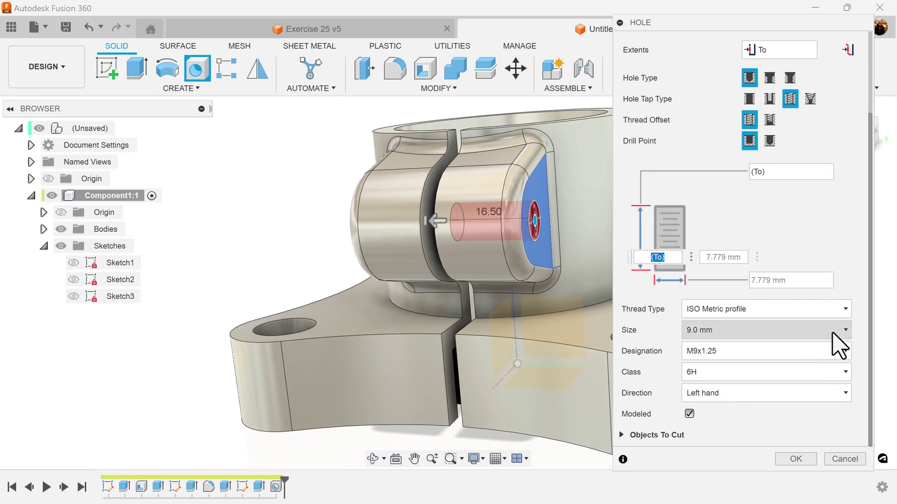
left_click(846, 330)
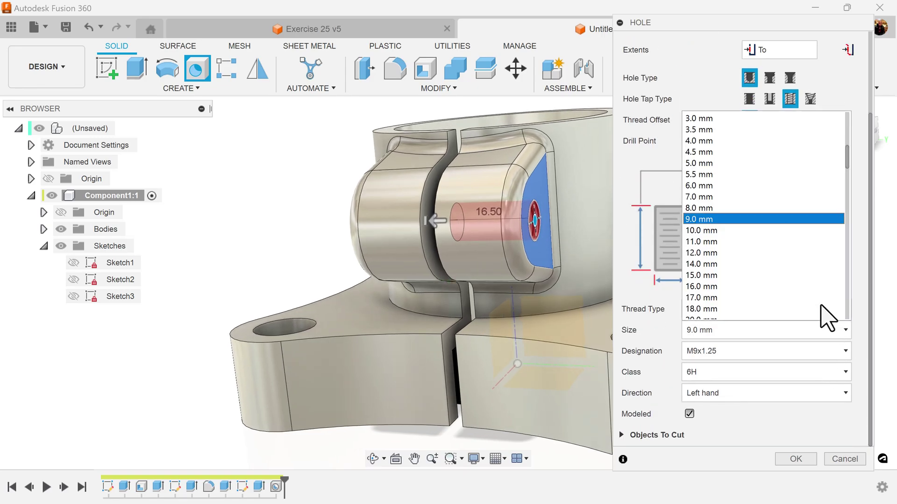
left_click(768, 175)
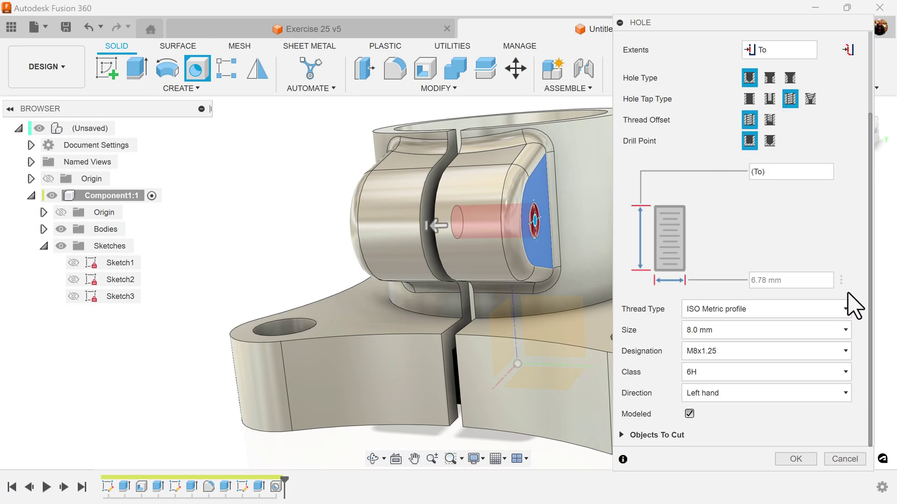
left_click(846, 352)
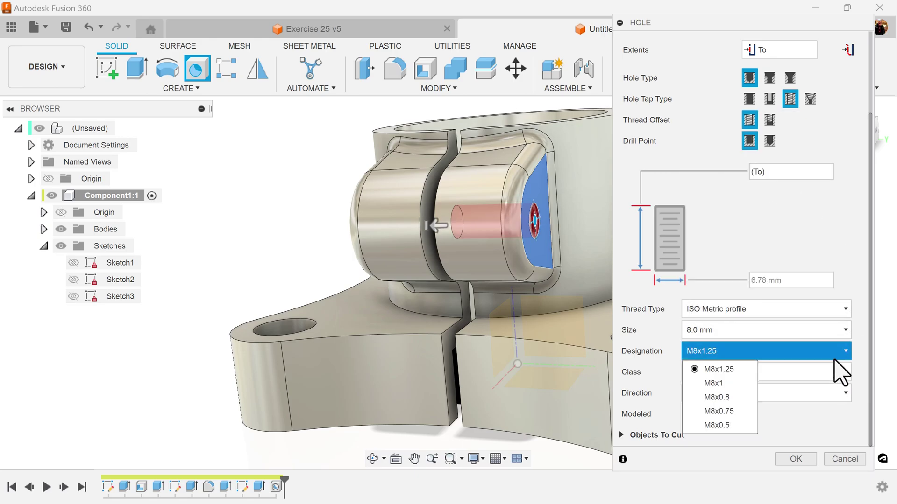
left_click(728, 383)
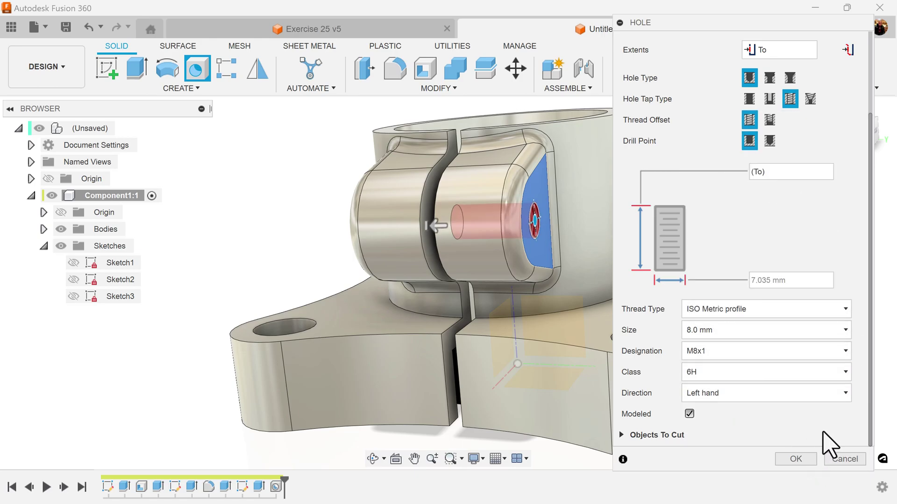
Step: Create the tapped hole, then start a fillet on the flange's outer edge loop, underside face and nearby edges
left_click(794, 459)
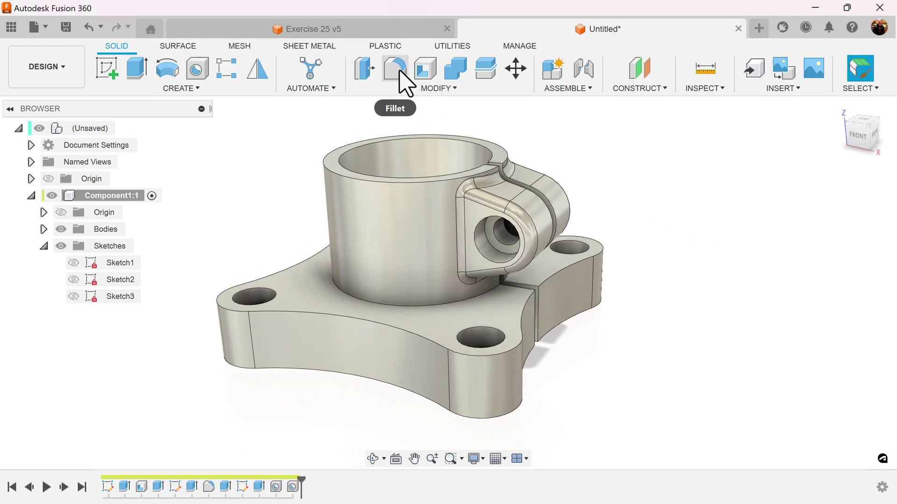
left_click(400, 80)
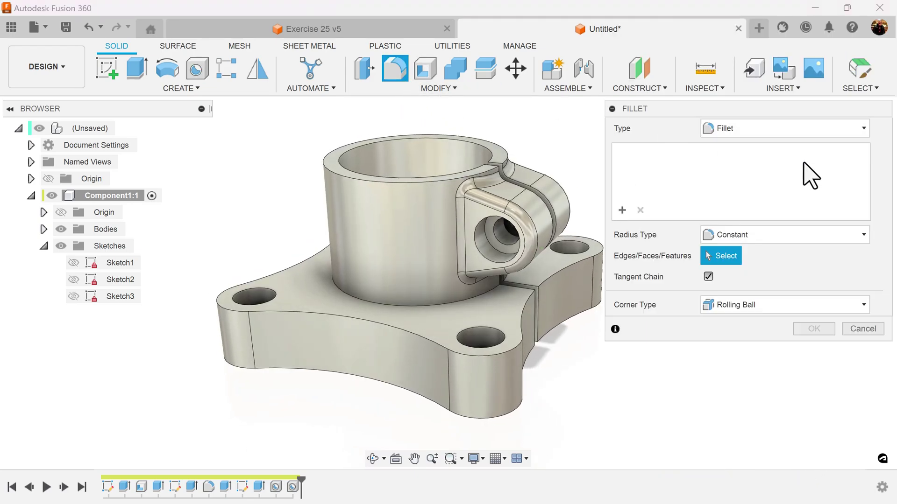
left_click(490, 356)
middle_click_drag(734, 412, 514, 248, "shift")
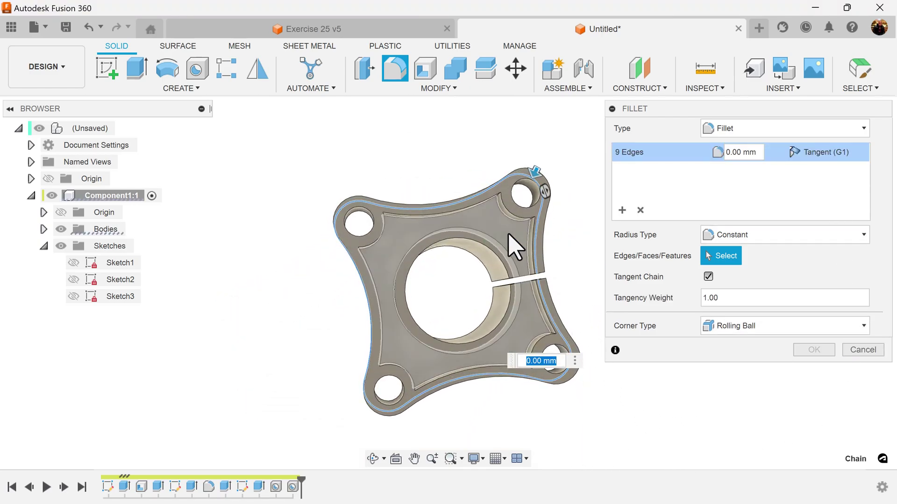
left_click(514, 248)
scroll(511, 251, "up", 5)
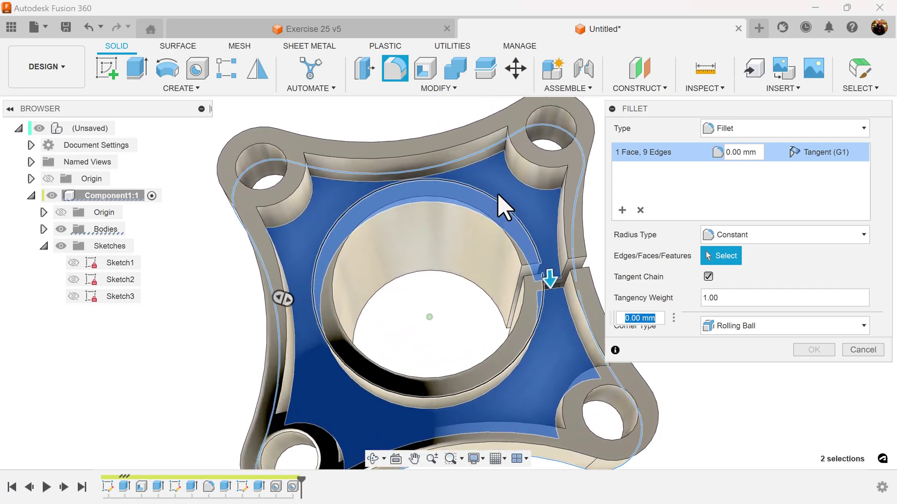
scroll(497, 193, "down", 2)
left_click(500, 181)
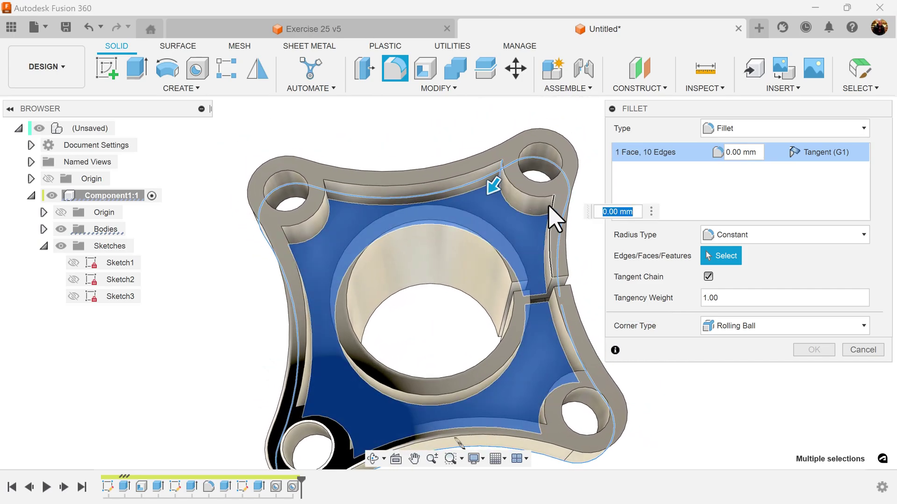
left_click(555, 218)
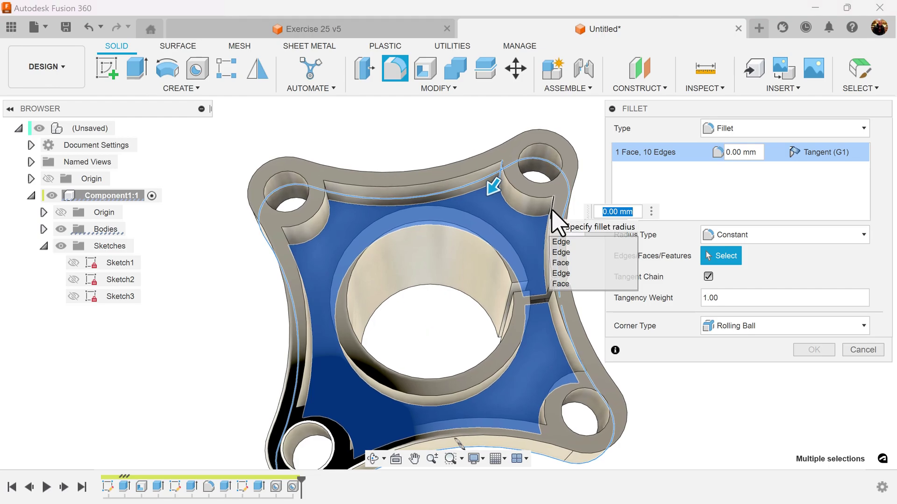
Step: Add the remaining left, bottom and right-boss edges to the 3 mm fillet, fixing one wrong pick
middle_click_drag(528, 254, 509, 254, "shift")
left_click(533, 255)
left_click(520, 210)
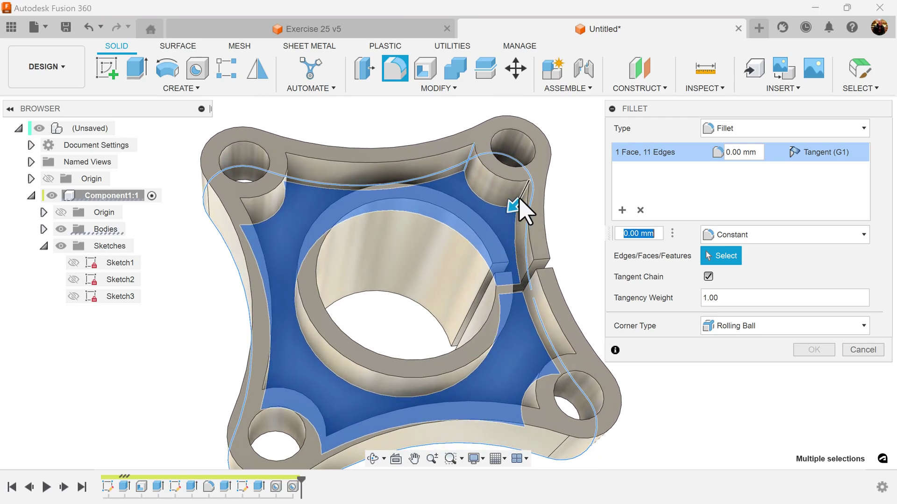
middle_click_drag(520, 210, 269, 173, "shift")
left_click(220, 230)
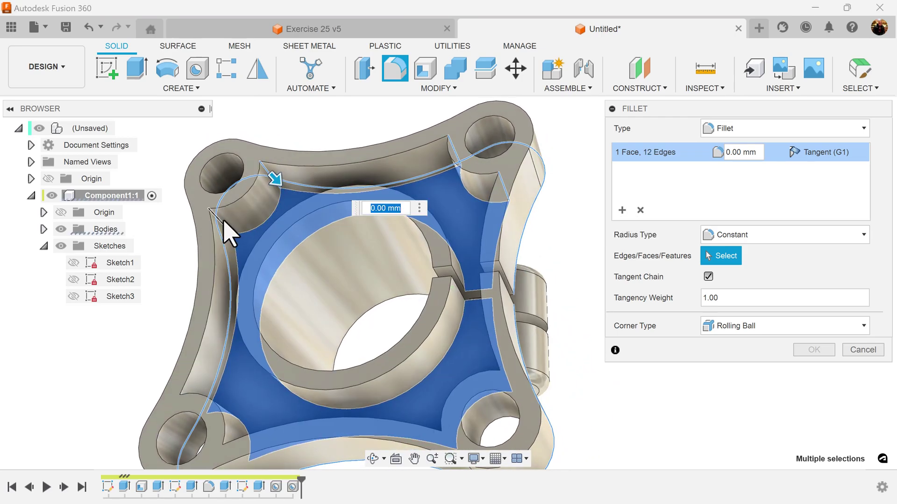
left_click(232, 234)
middle_click_drag(232, 234, 228, 288, "shift")
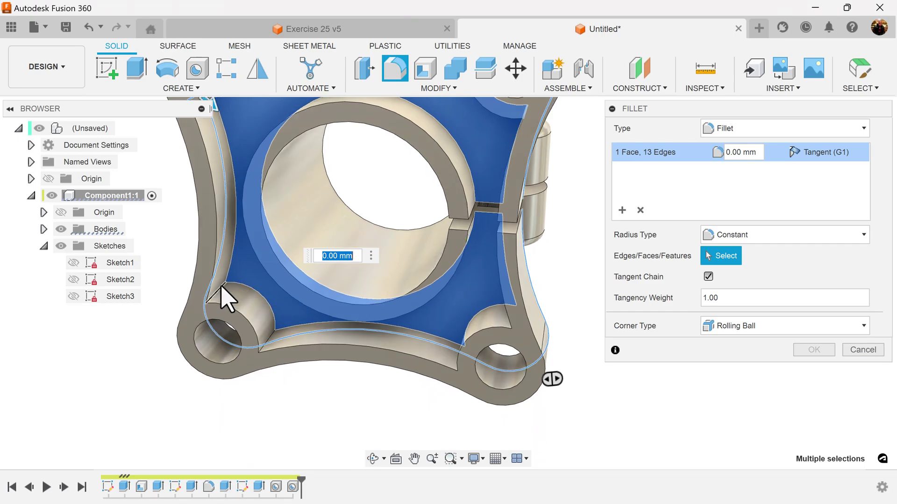
left_click(275, 347)
middle_click_drag(477, 397, 435, 362, "shift")
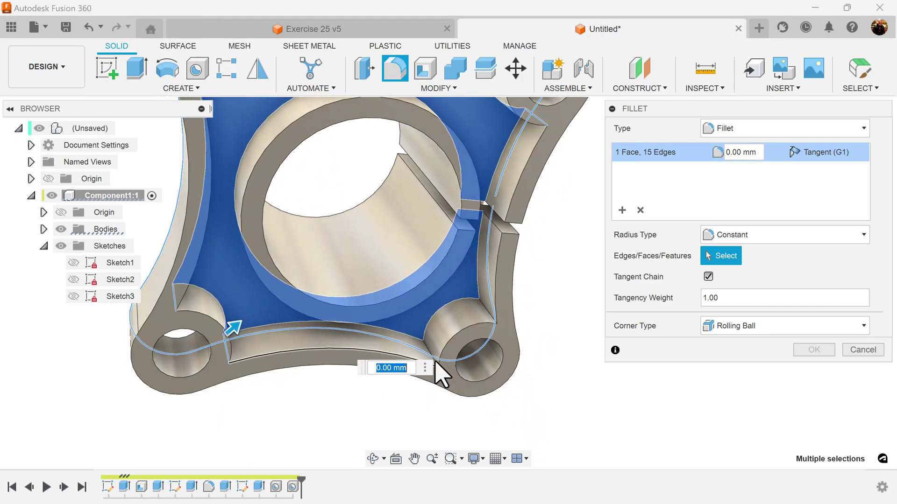
left_click(494, 314)
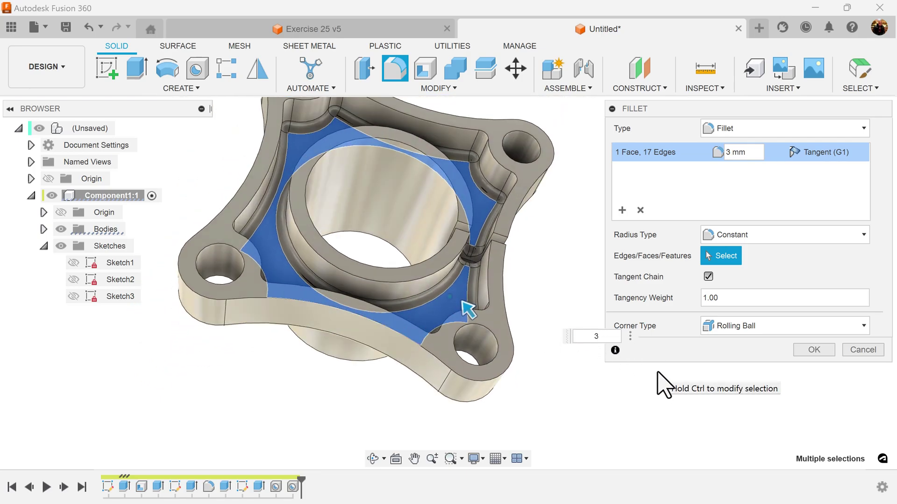
left_click(818, 352)
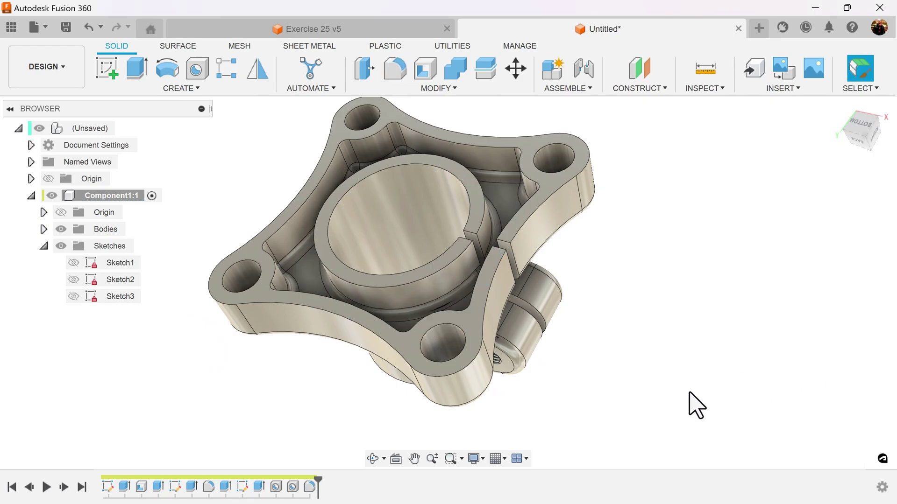